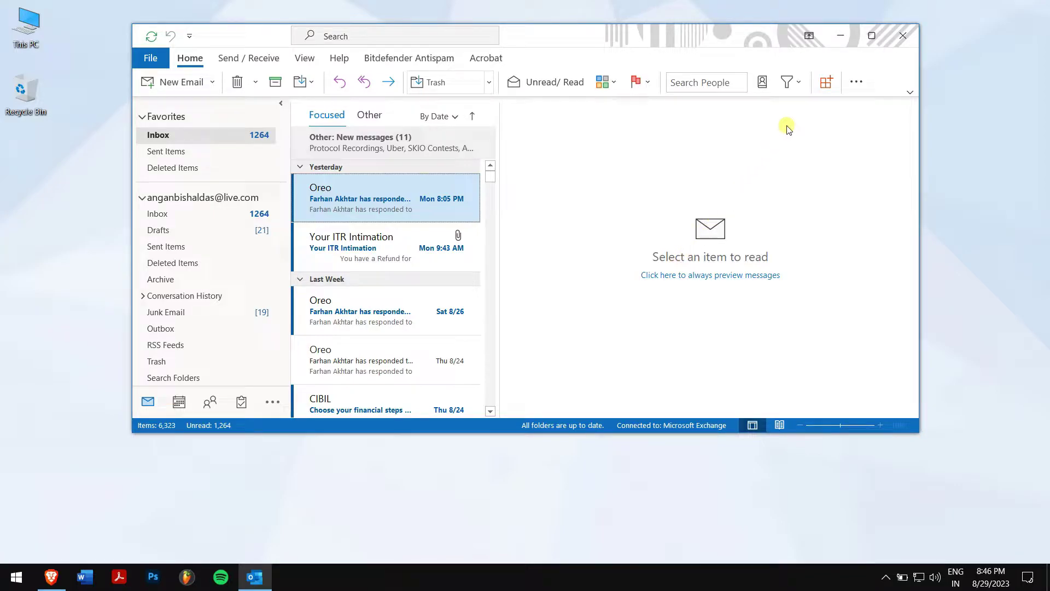
# - Close Outlook and refresh the Windows desktop
pyautogui.click(894, 41)
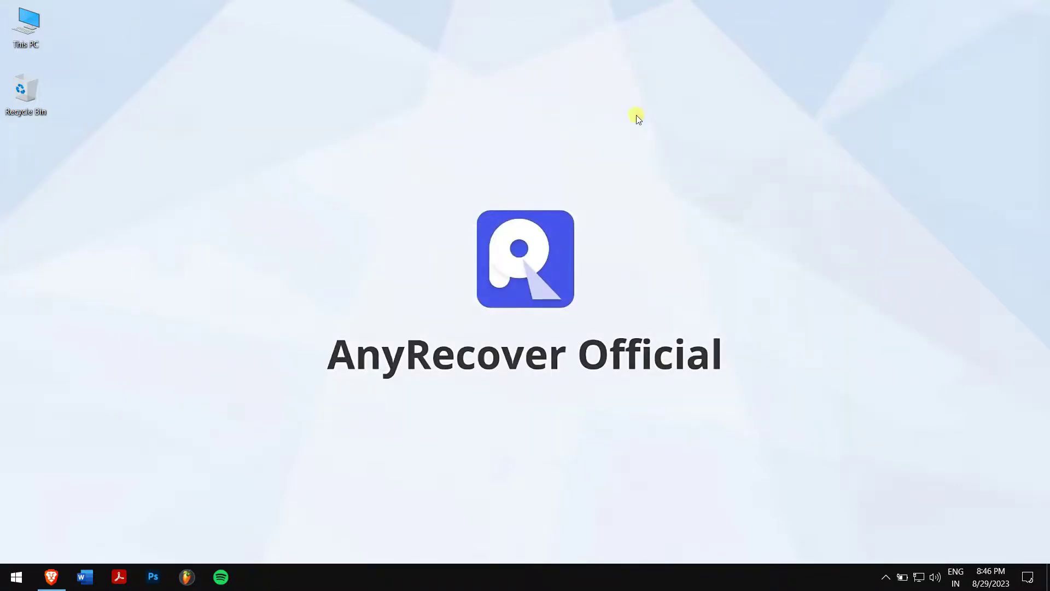
pyautogui.rightClick(290, 195)
pyautogui.click(377, 238)
# - Open Brave on anyrecover.com, minimize it, and refresh the desktop again
pyautogui.click(51, 581)
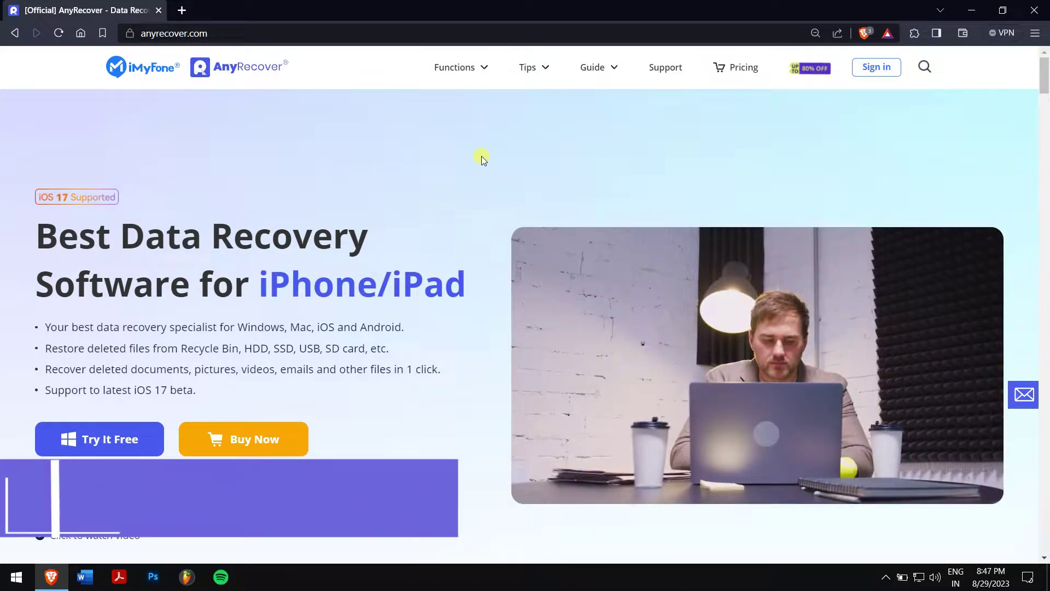
pyautogui.click(972, 9)
pyautogui.rightClick(357, 176)
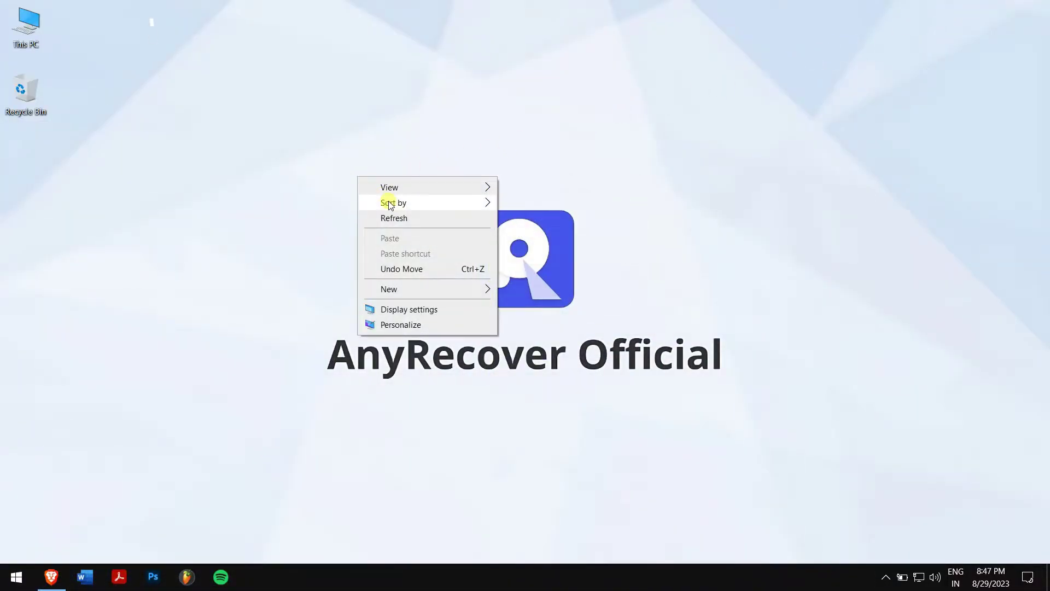
pyautogui.click(405, 212)
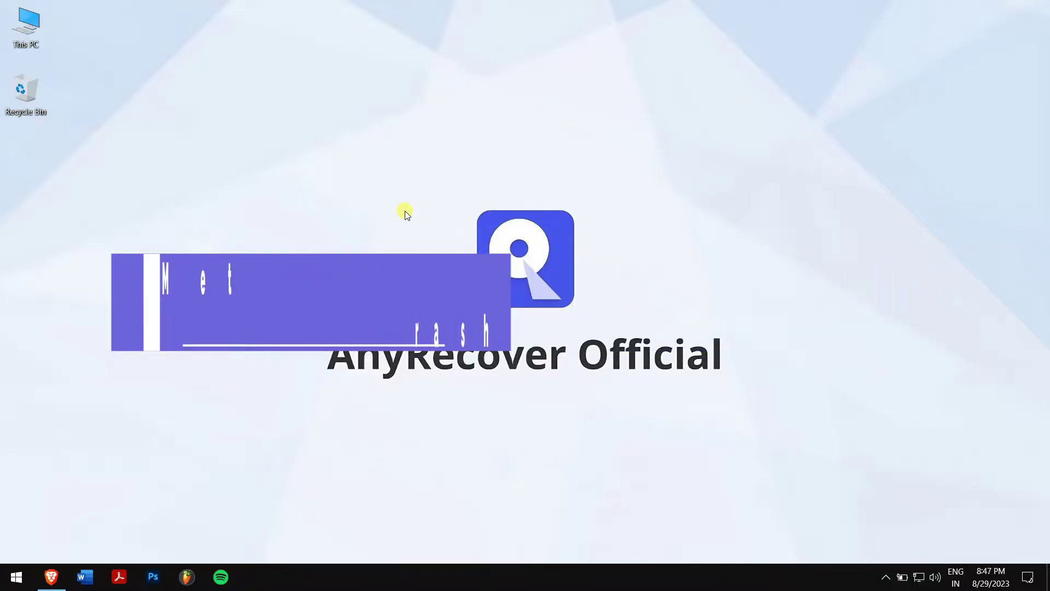
# - Launch Outlook from Windows search using 'outl'
pyautogui.press('super')
pyautogui.write('outl')
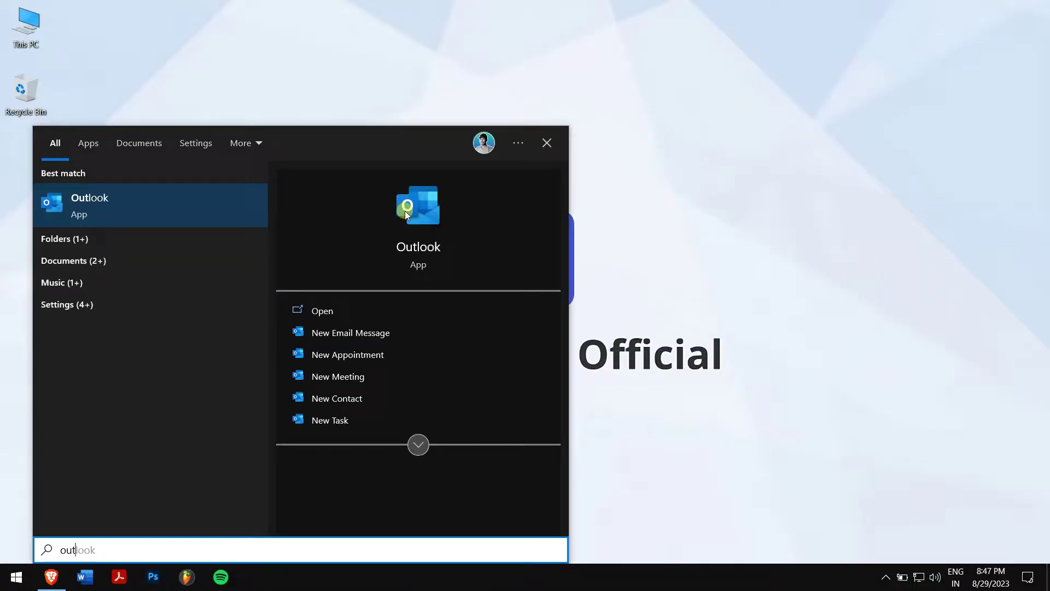
pyautogui.press('Return')
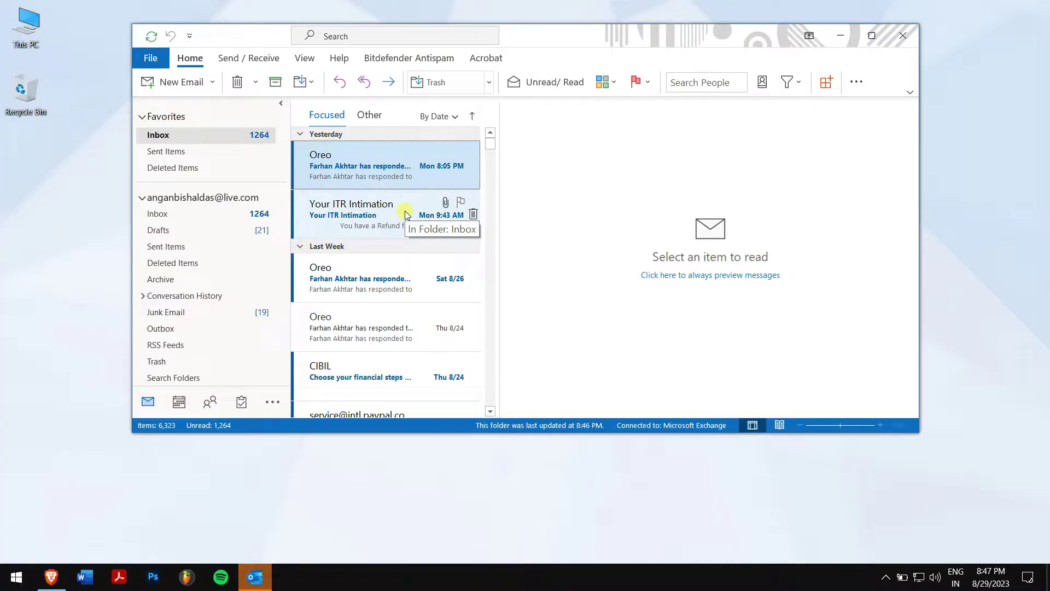
# - Move the lone Trash email to the Inbox via Move > Other Folder
pyautogui.click(184, 363)
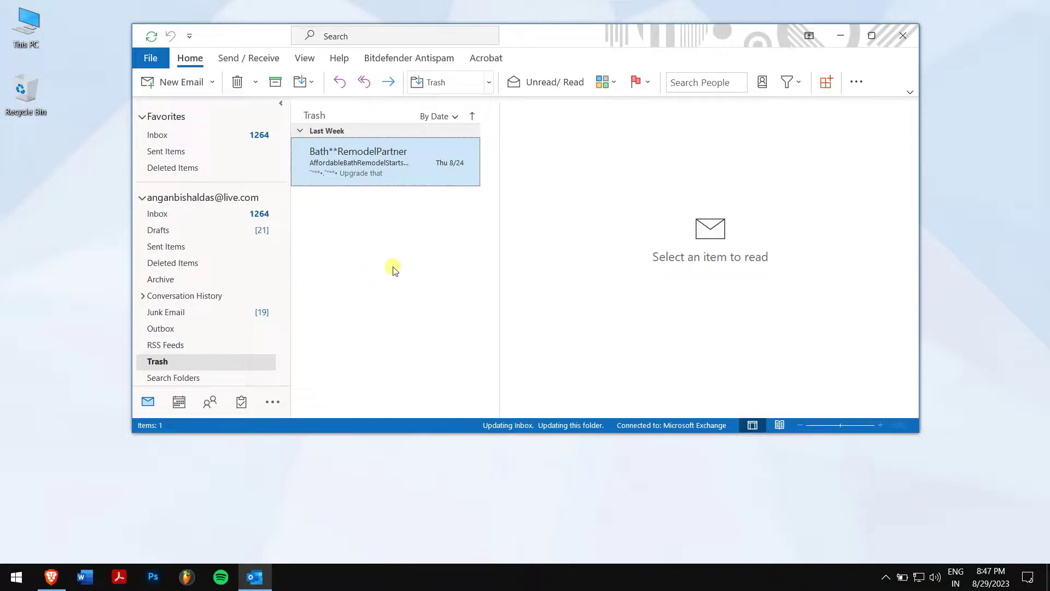
pyautogui.rightClick(399, 168)
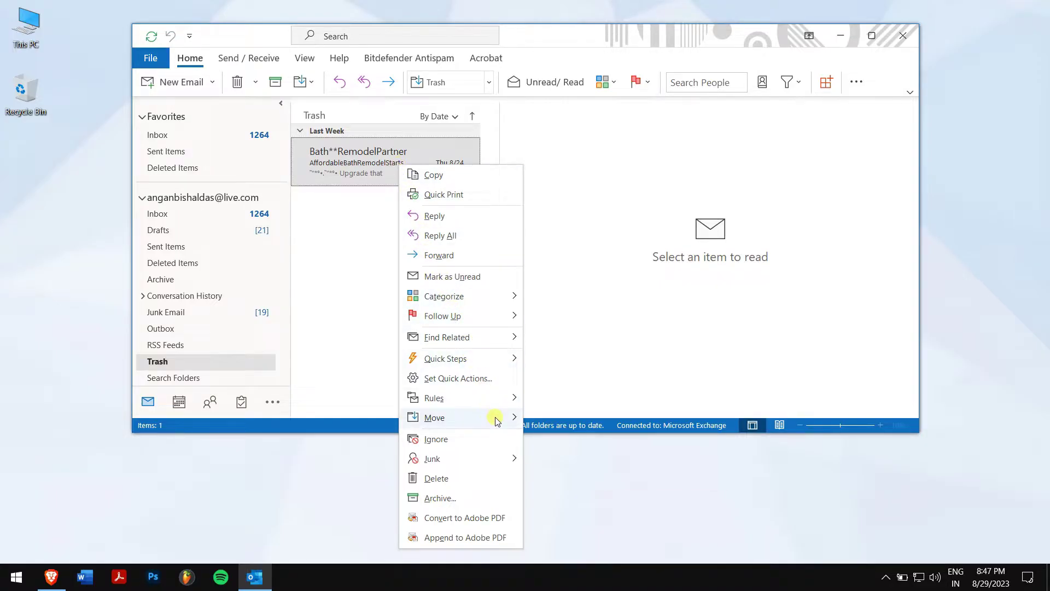
pyautogui.moveTo(497, 419)
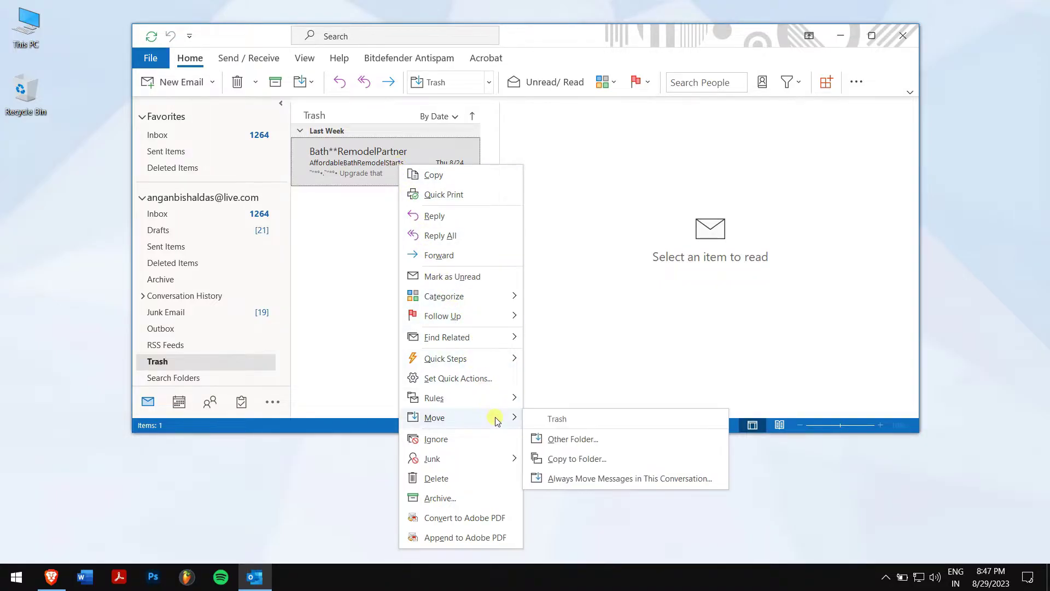
pyautogui.click(611, 442)
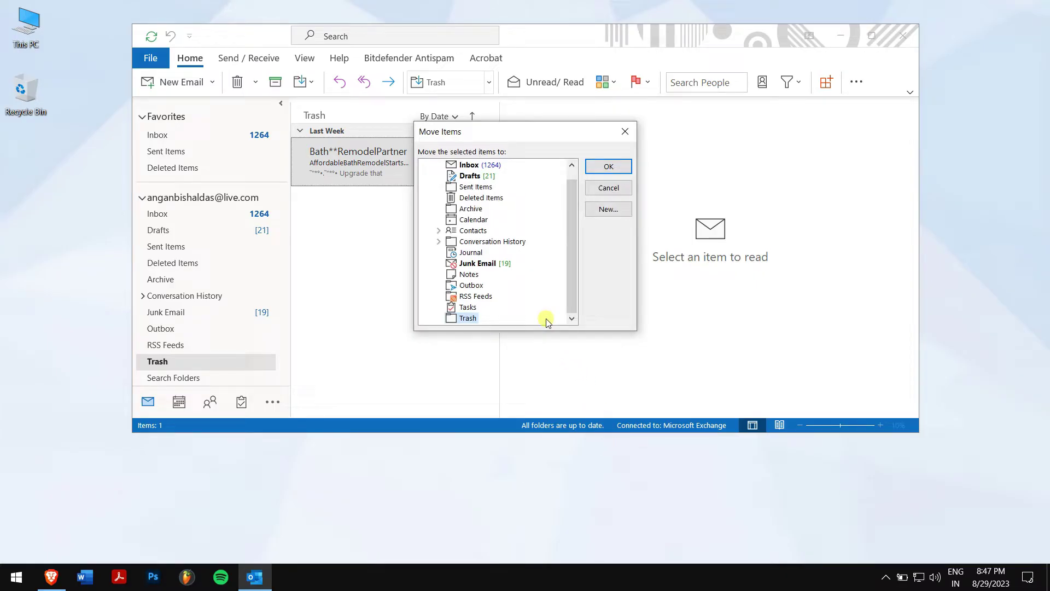
pyautogui.click(608, 167)
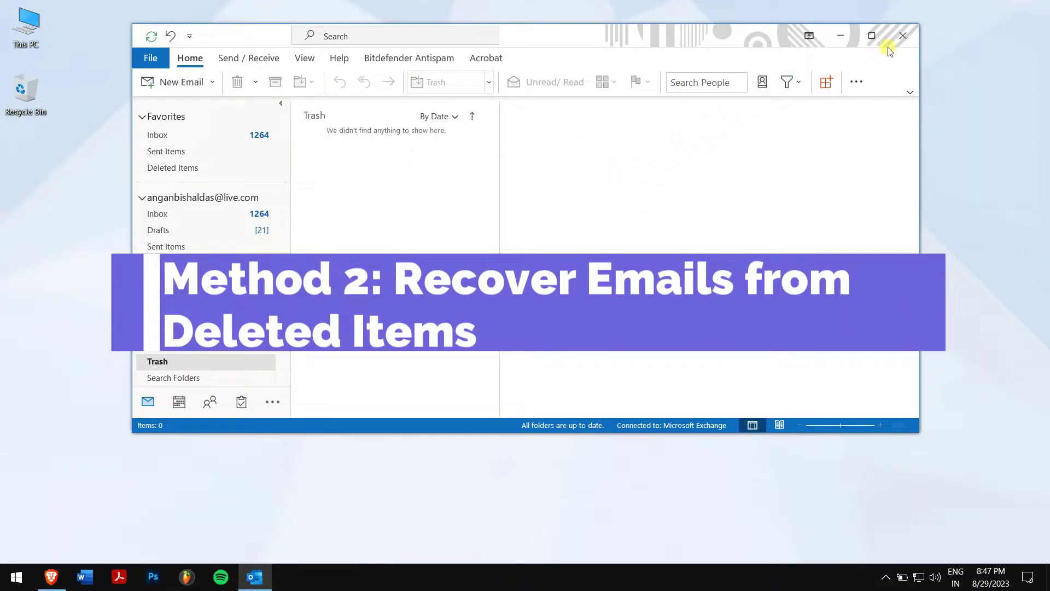
# - Close Outlook and relaunch it by searching 'outlook'
pyautogui.click(903, 36)
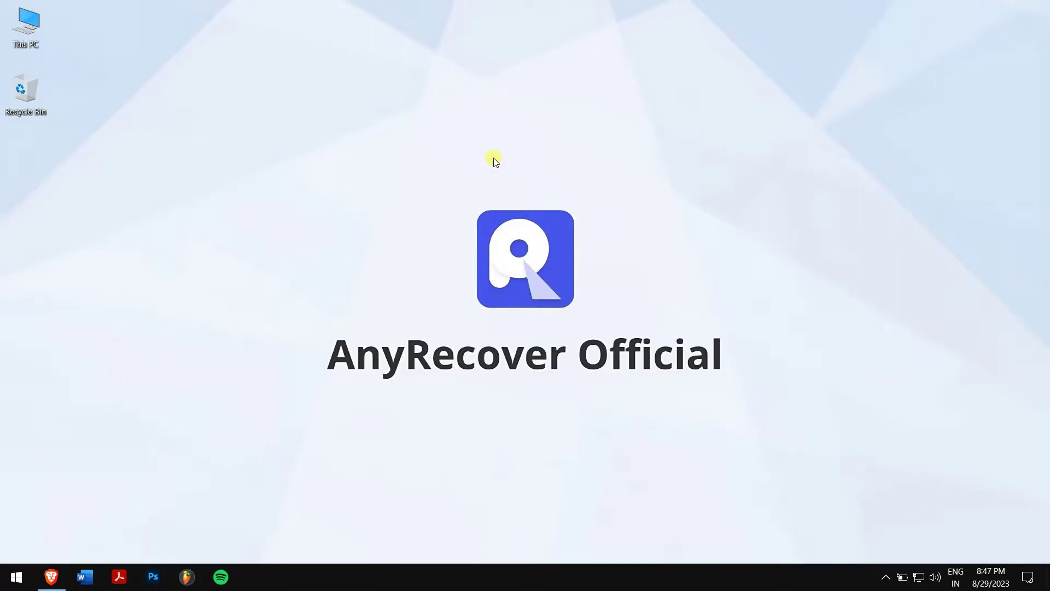
pyautogui.press('super')
pyautogui.write('outlook')
pyautogui.press('Return')
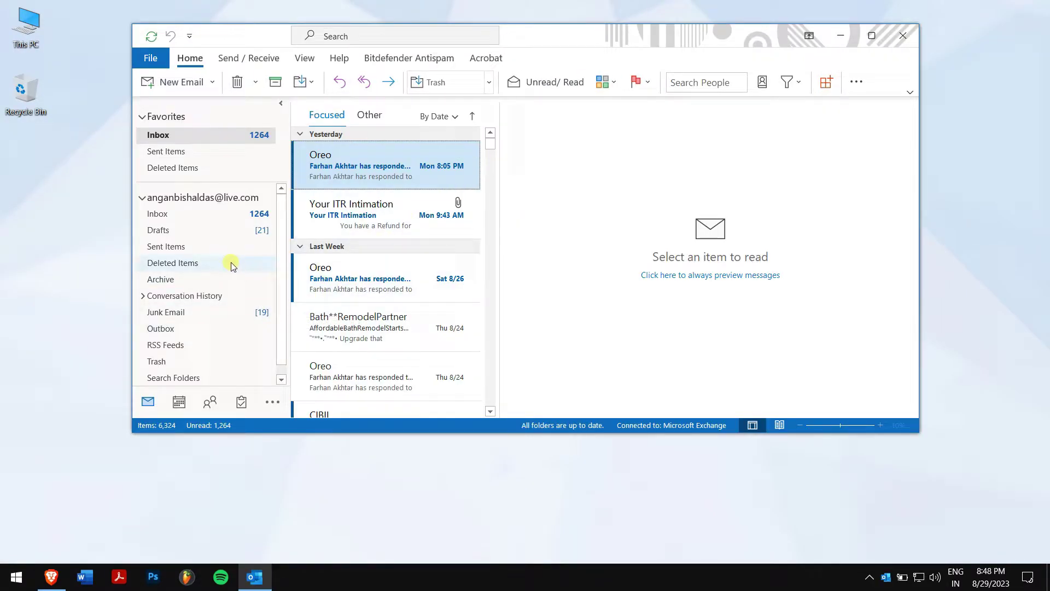
# - Move the Oreo email from Deleted Items to the Inbox, bringing it to 1264
pyautogui.click(231, 262)
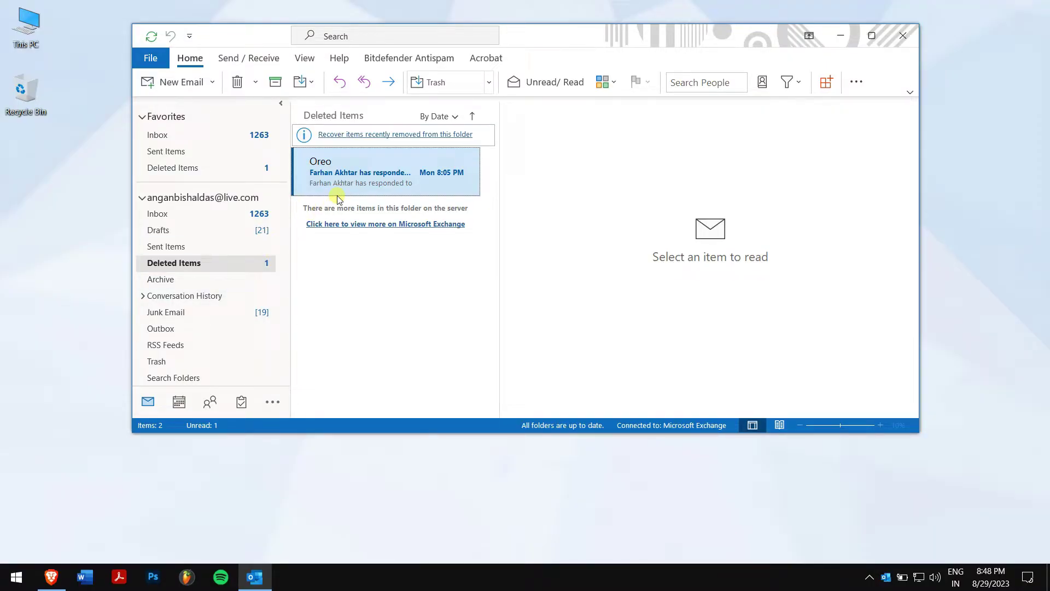
pyautogui.rightClick(363, 180)
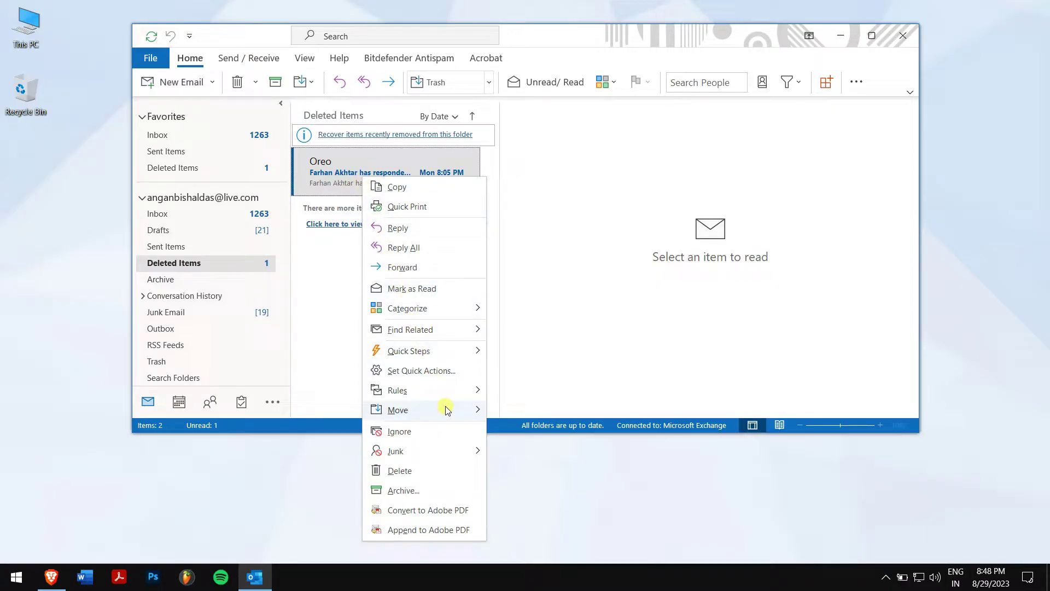
pyautogui.moveTo(448, 412)
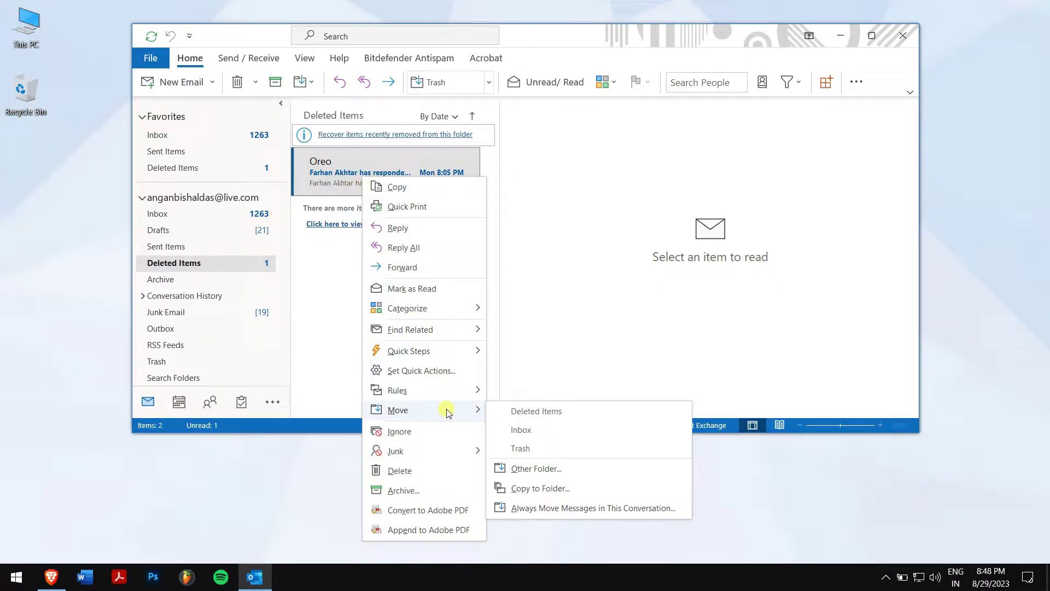
pyautogui.click(579, 478)
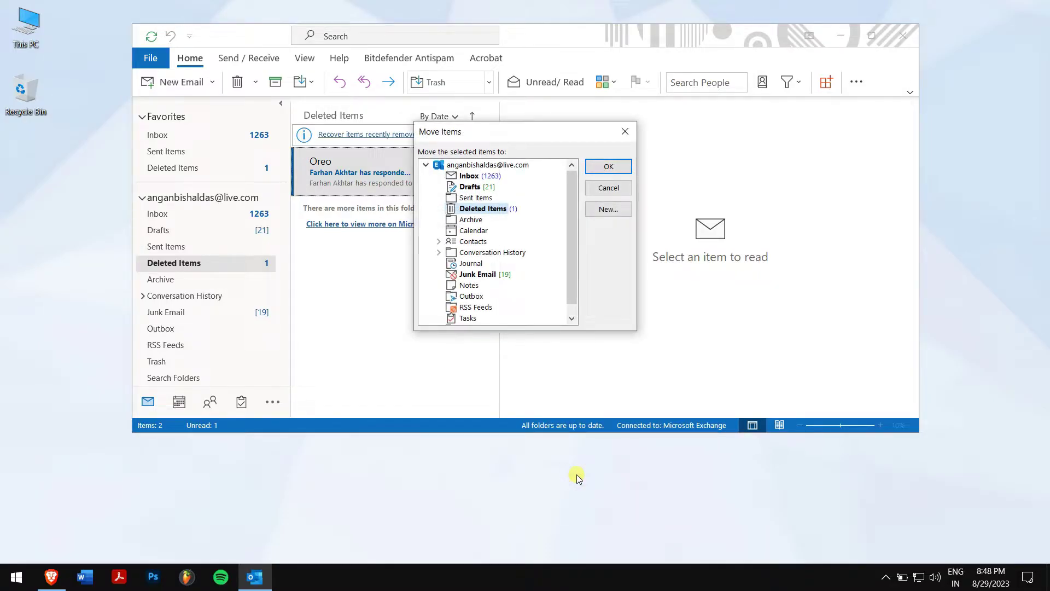
pyautogui.click(468, 177)
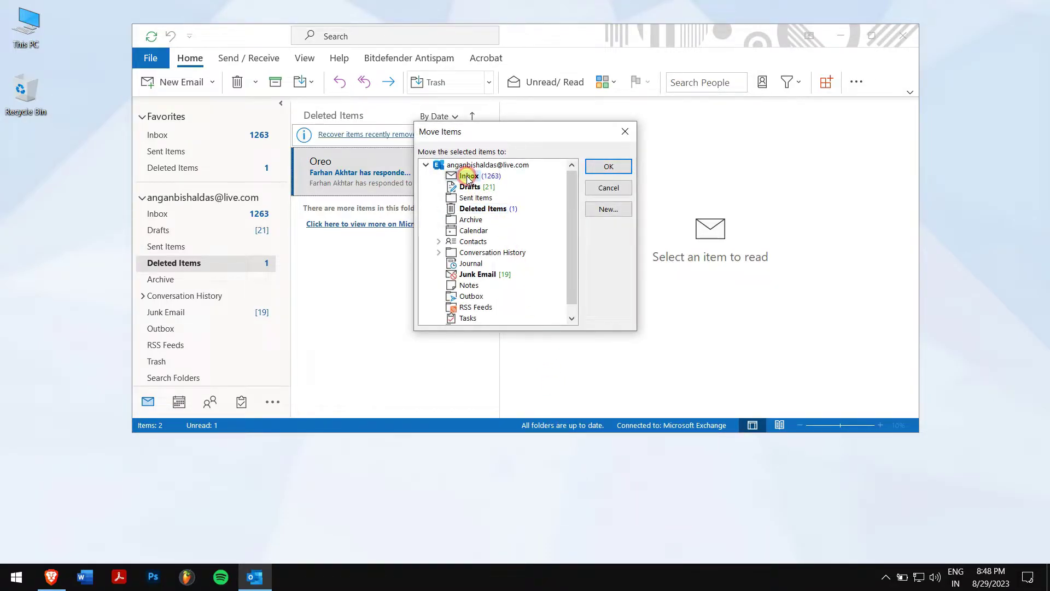
pyautogui.click(595, 169)
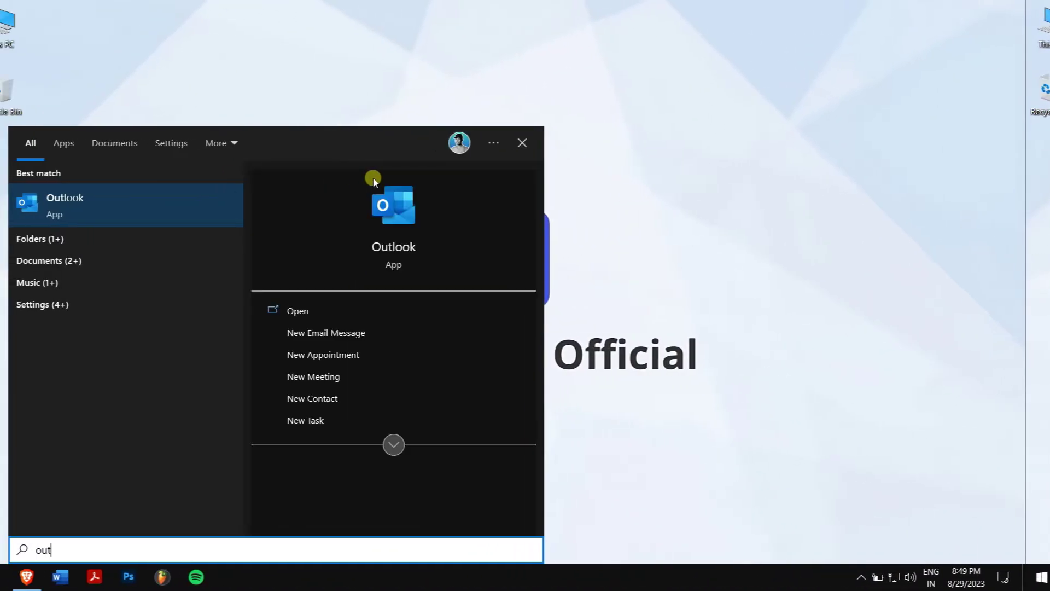
# - Relaunch Outlook, restore the first recently removed message into Deleted Items (now 2 items), and view the Inbox
pyautogui.press('Return')
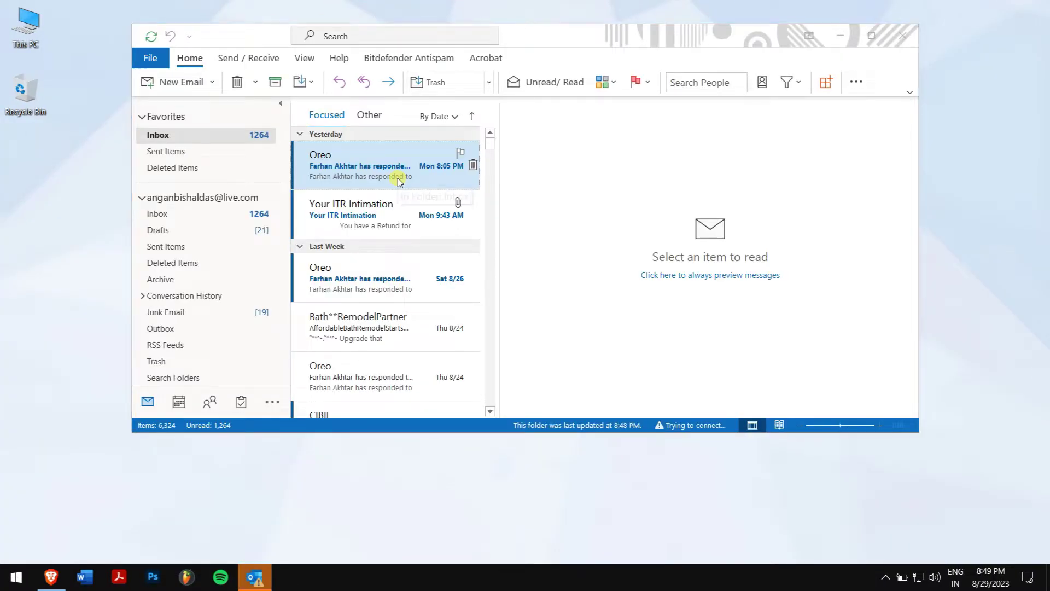
pyautogui.click(197, 269)
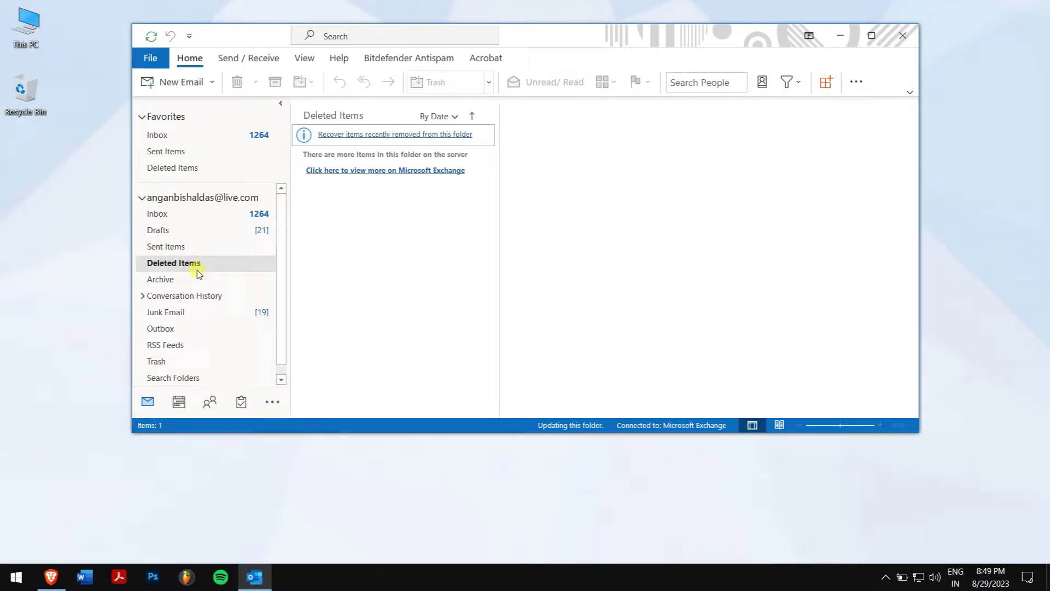
pyautogui.click(398, 134)
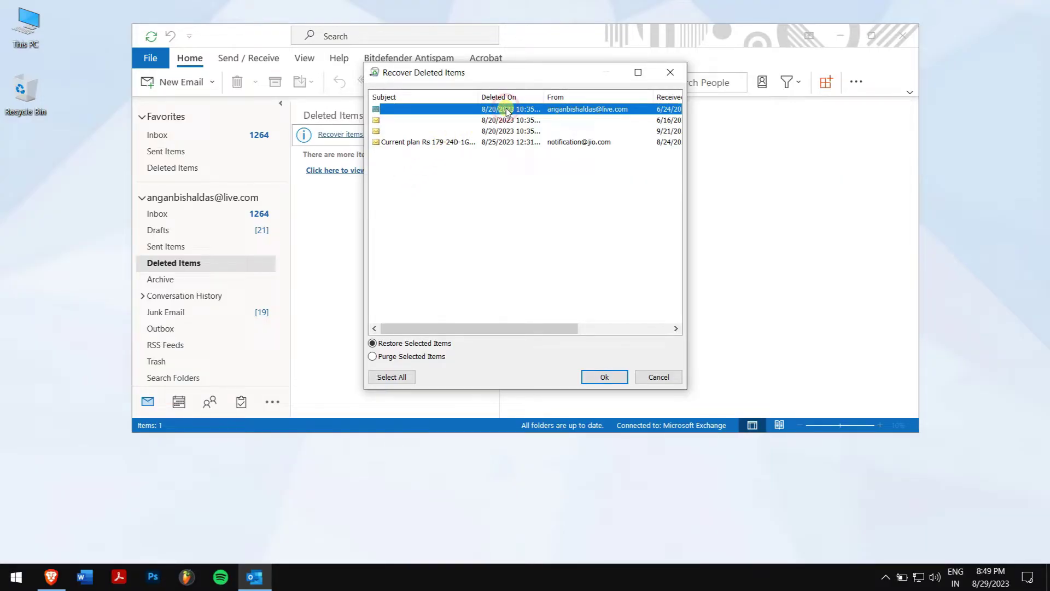
pyautogui.click(410, 343)
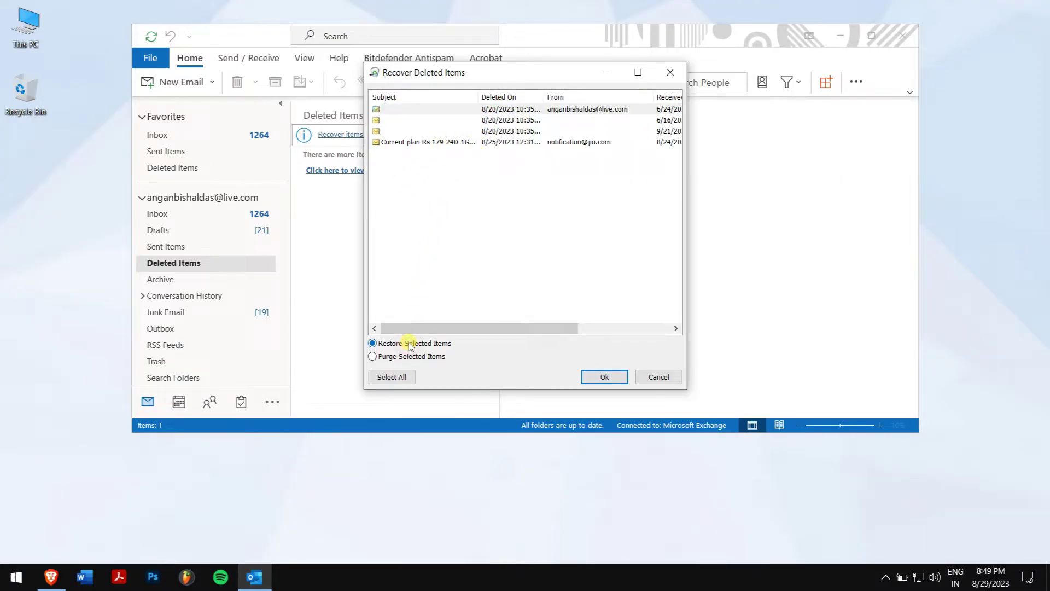
pyautogui.click(524, 111)
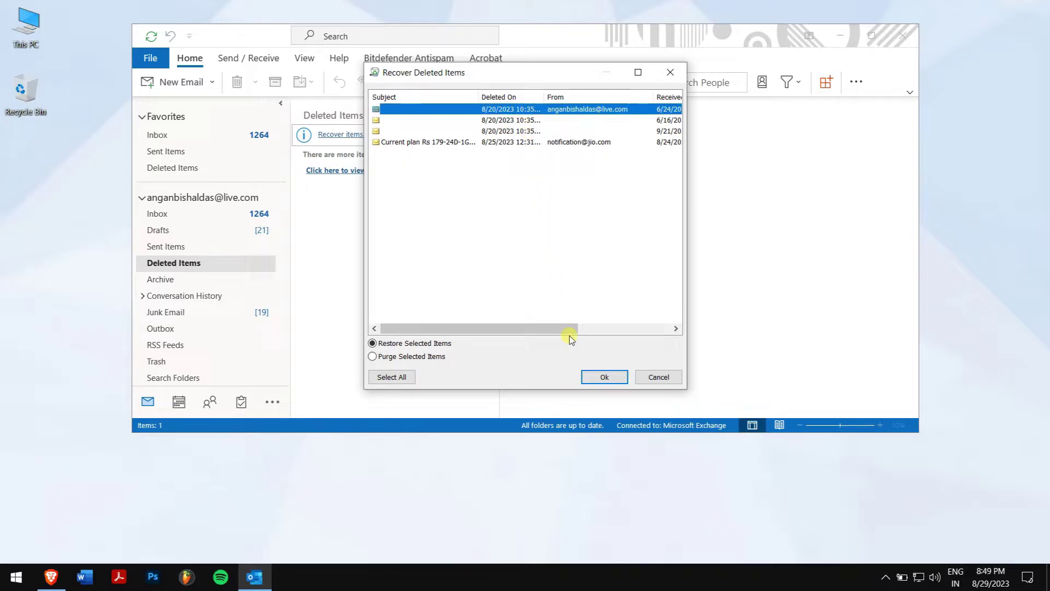
pyautogui.click(598, 377)
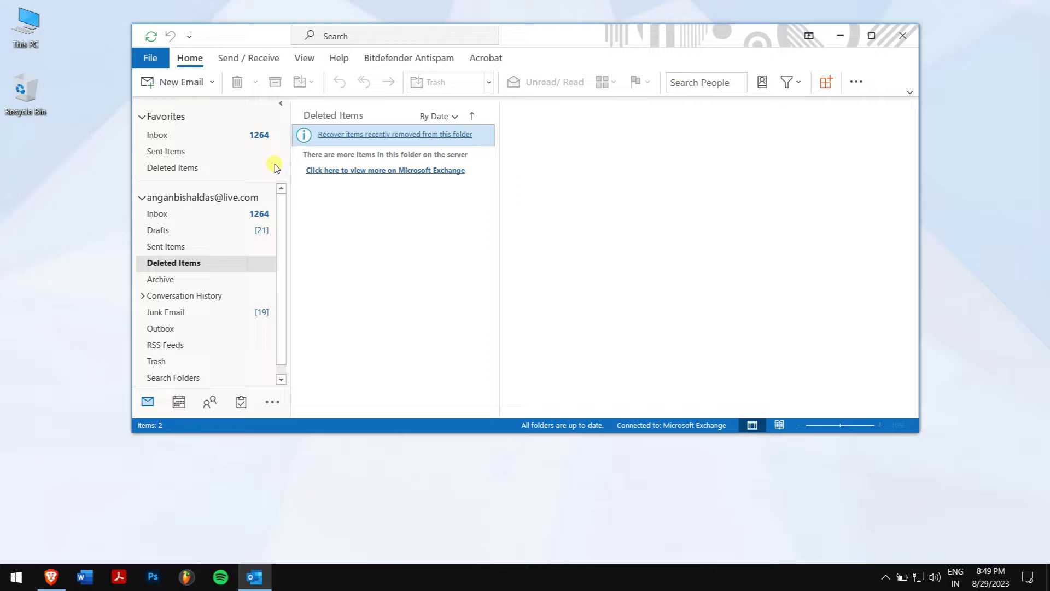
pyautogui.click(226, 135)
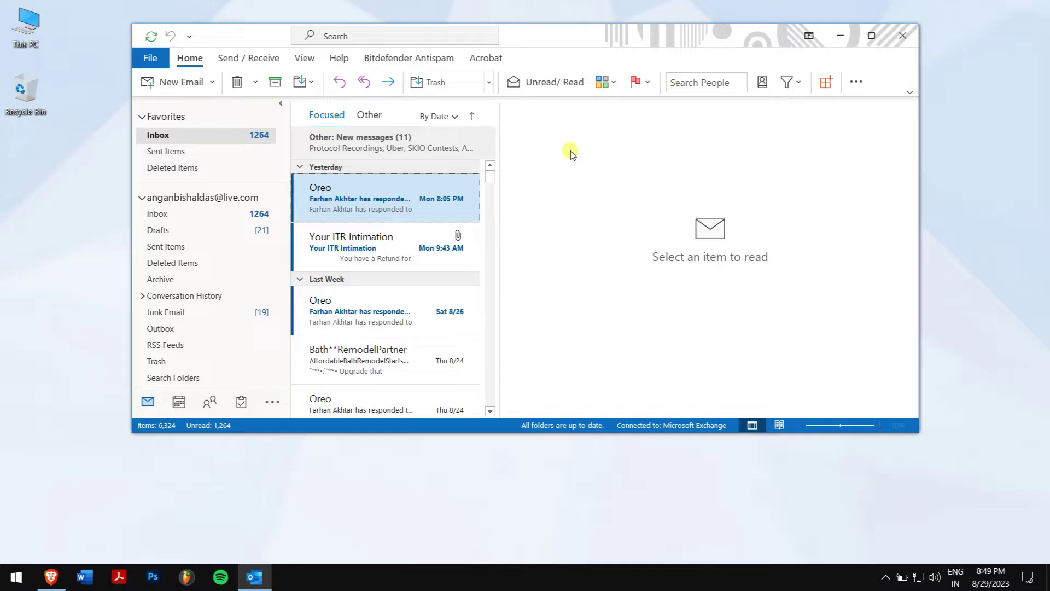
# - Close Outlook, scroll anyrecover.com in Brave to its hard-drive recovery section, and minimize Brave
pyautogui.click(904, 37)
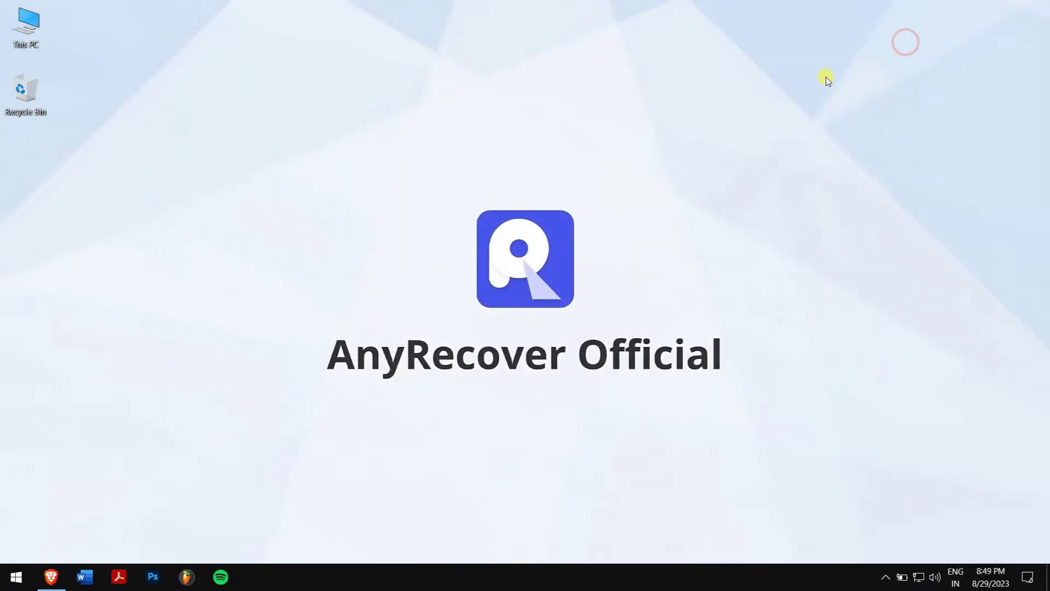
pyautogui.click(66, 536)
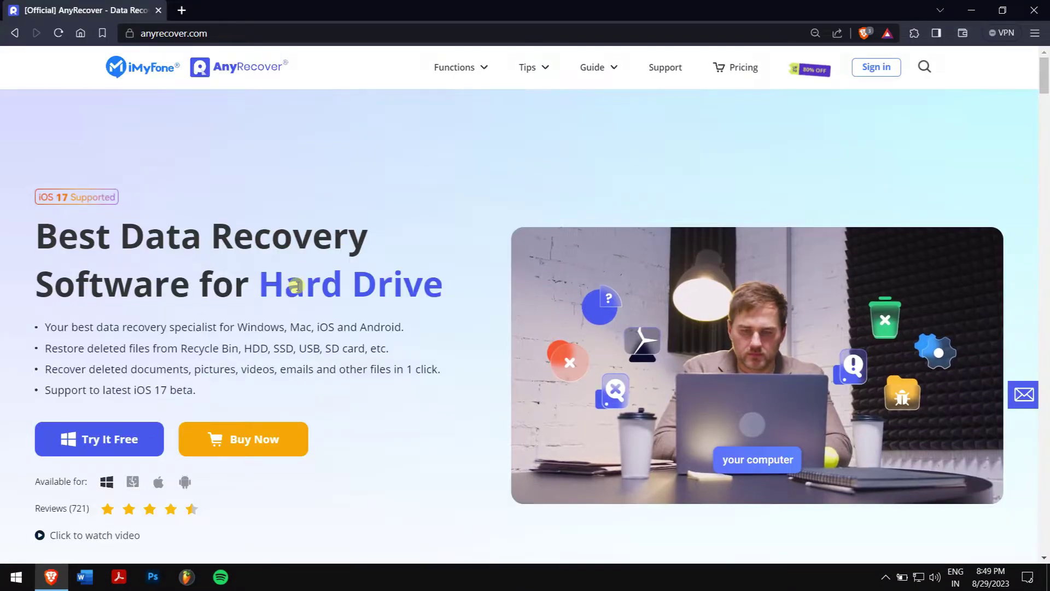
pyautogui.middleClick(544, 131)
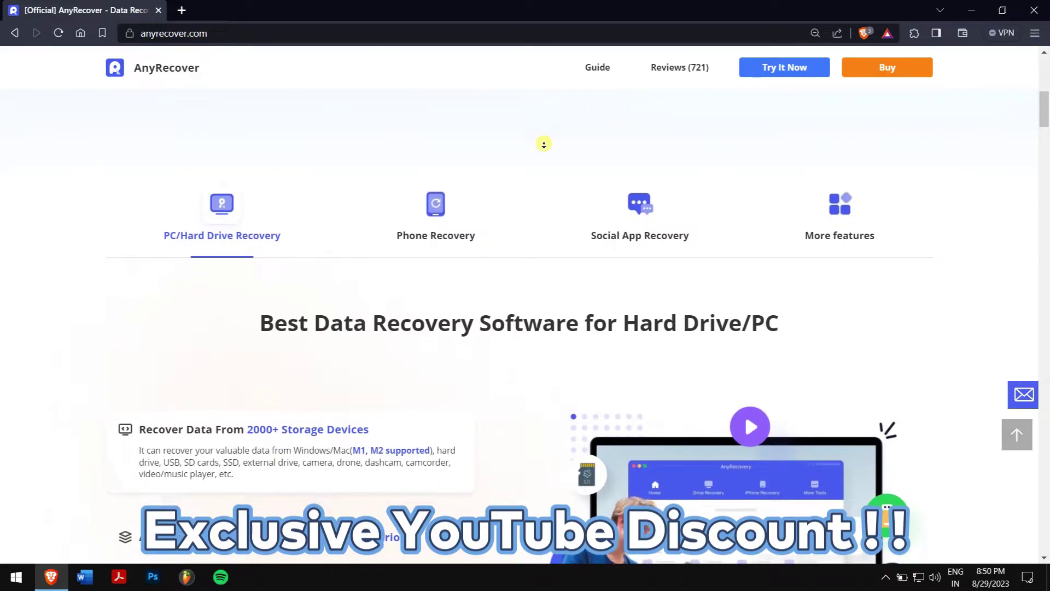
pyautogui.click(545, 145)
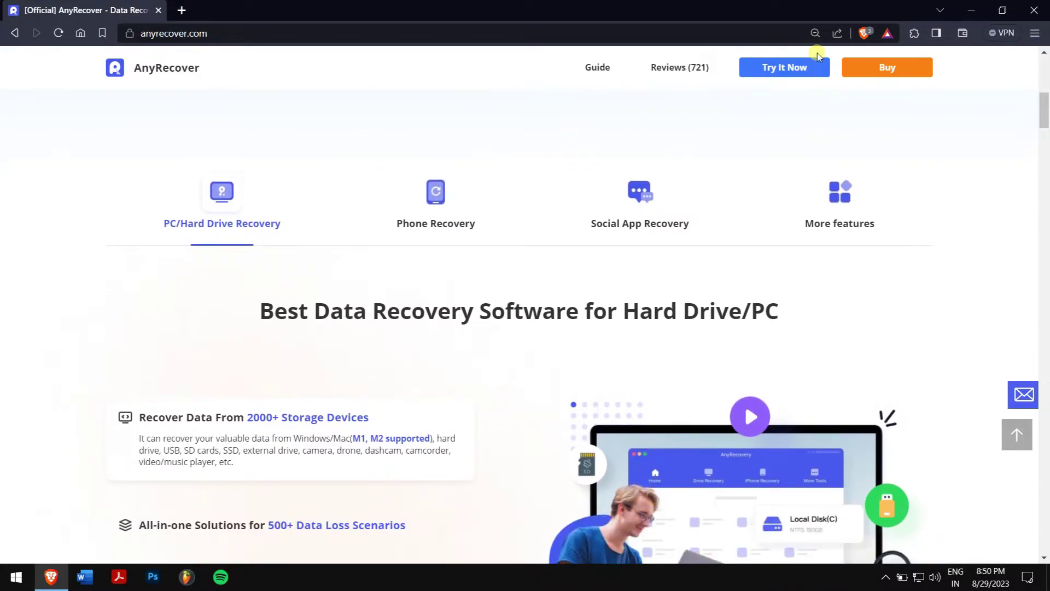
pyautogui.click(972, 10)
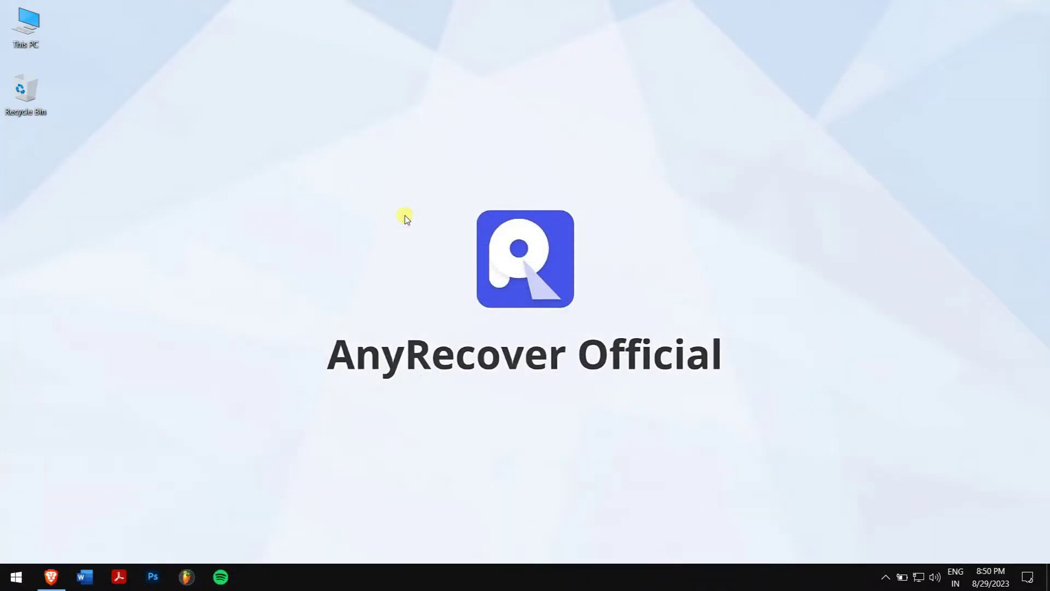
# - Launch AnyRecover and scan the Documents\Outlook Files folder via PC & Hard Drive Recovery
pyautogui.press('super')
pyautogui.write('any')
pyautogui.press('Return')
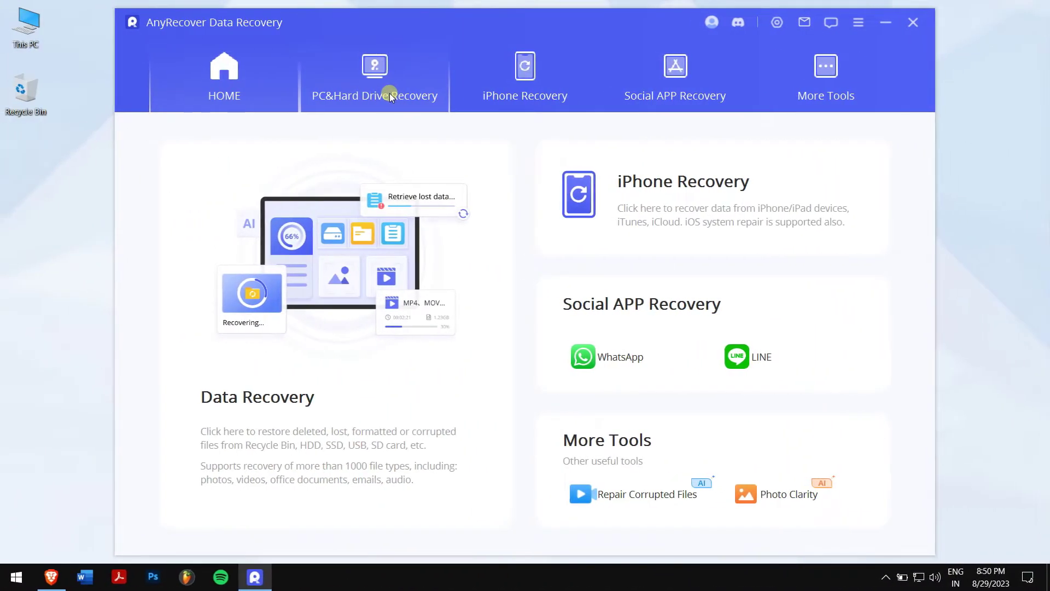
pyautogui.click(389, 93)
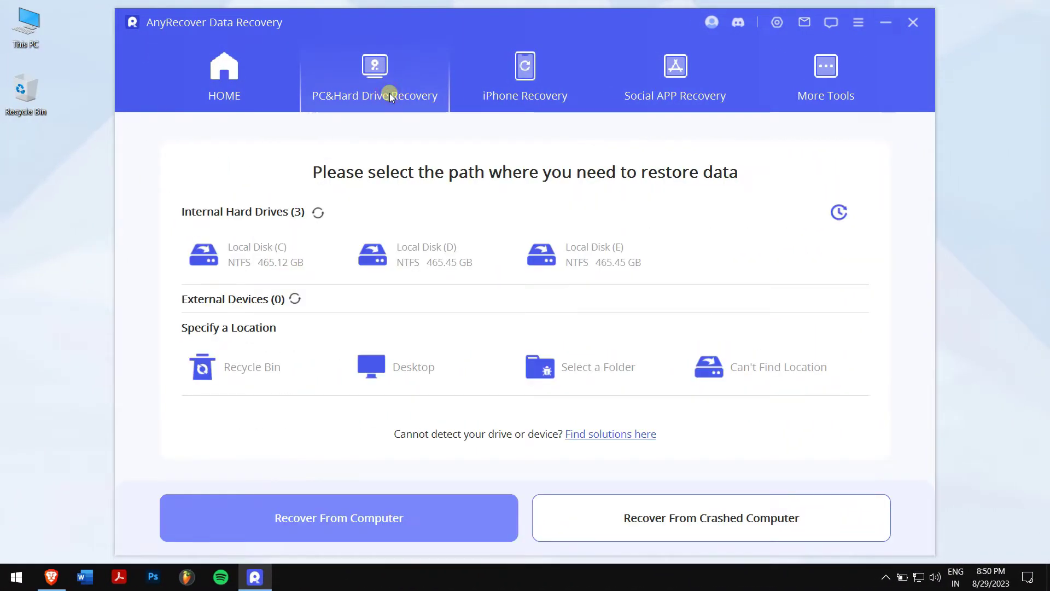
pyautogui.click(583, 362)
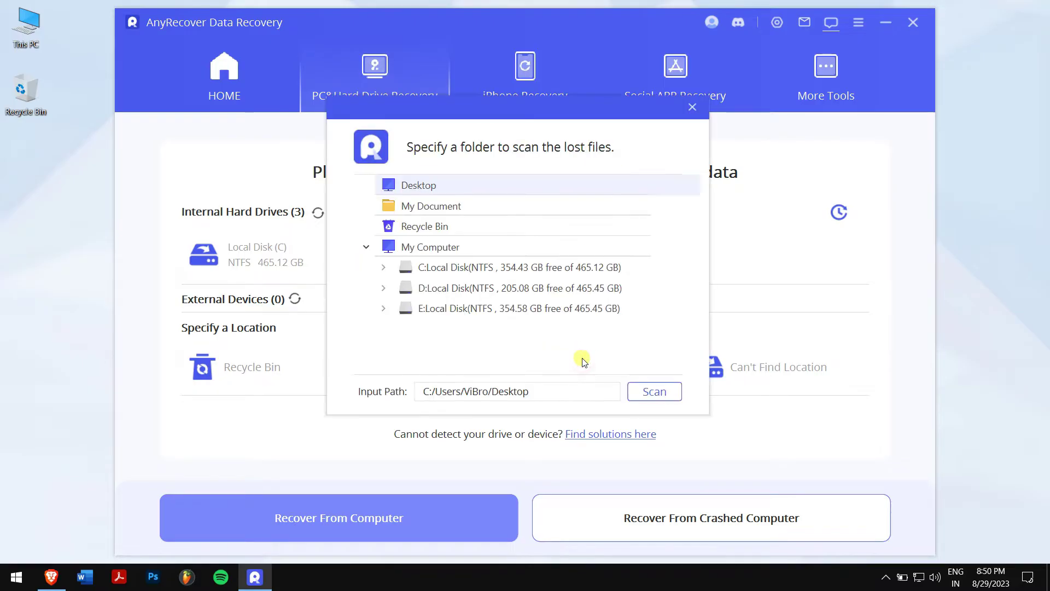
pyautogui.click(416, 210)
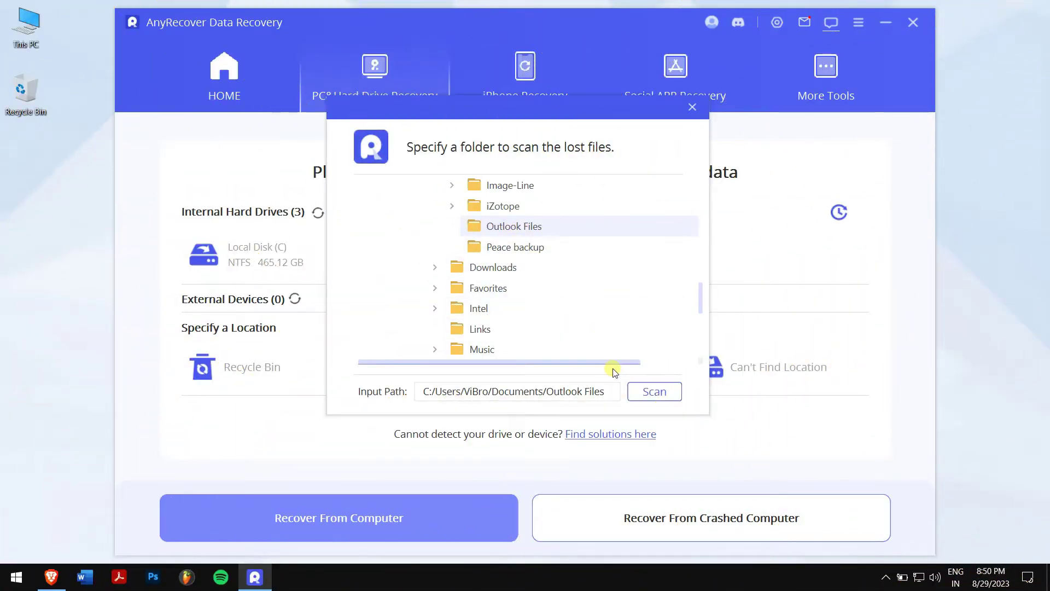
pyautogui.click(655, 392)
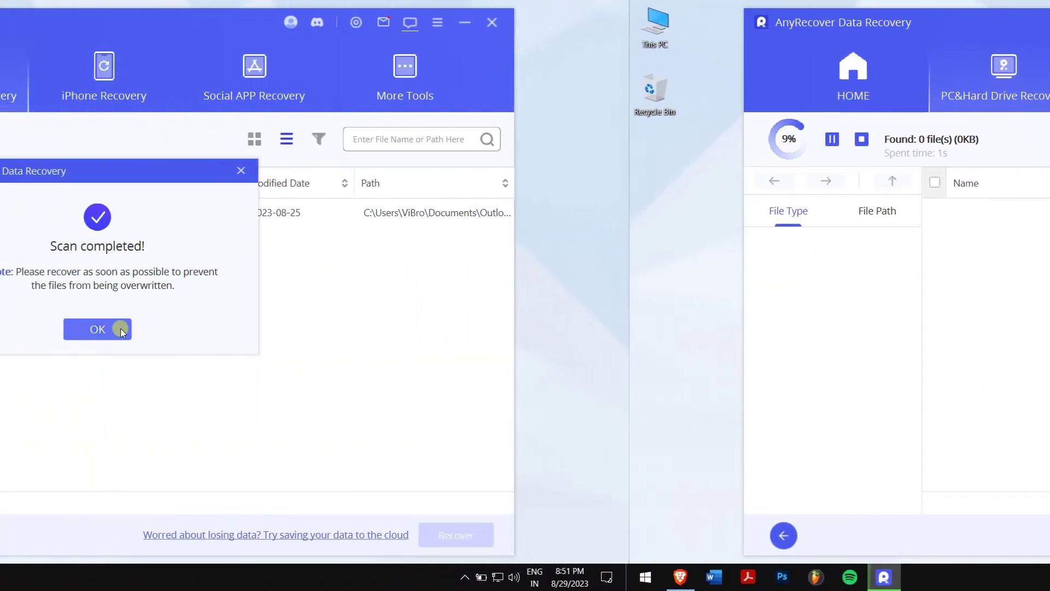
# - Select backup.pst in the scan results, using thumbnail view and the all-files filter
pyautogui.click(519, 327)
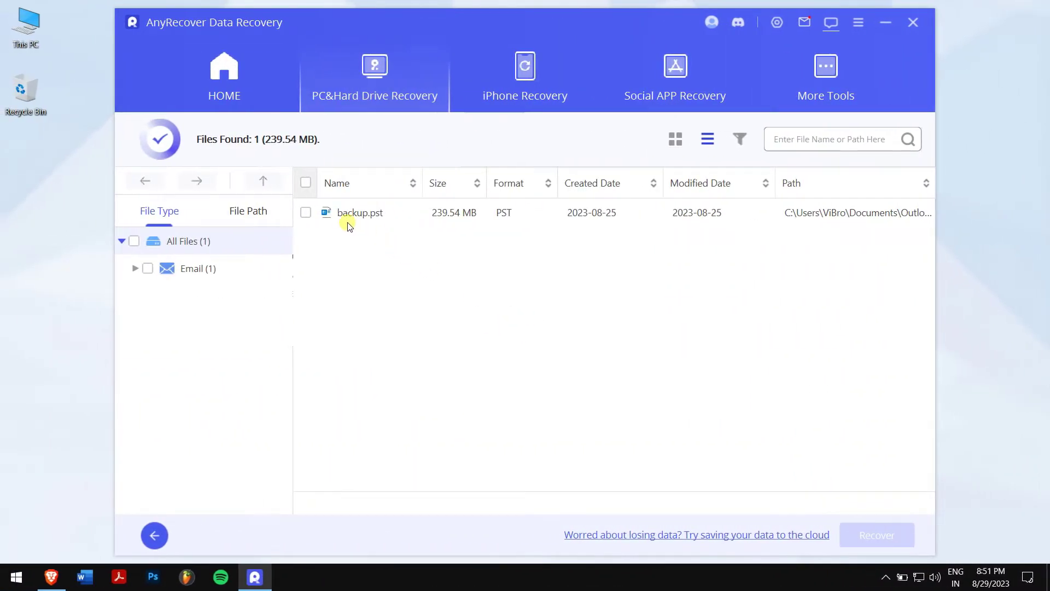
pyautogui.click(295, 213)
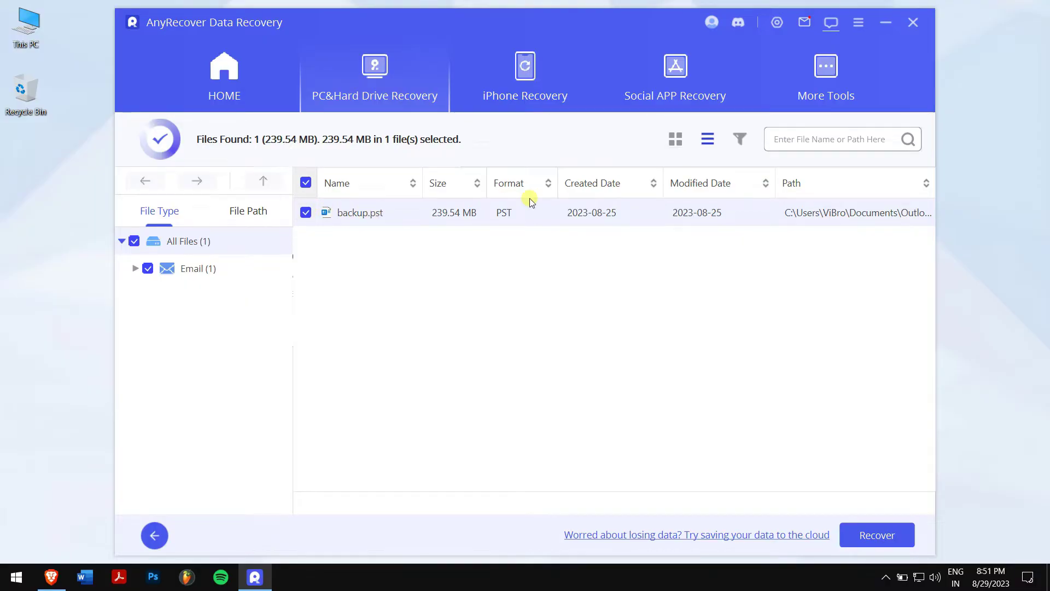
pyautogui.click(816, 146)
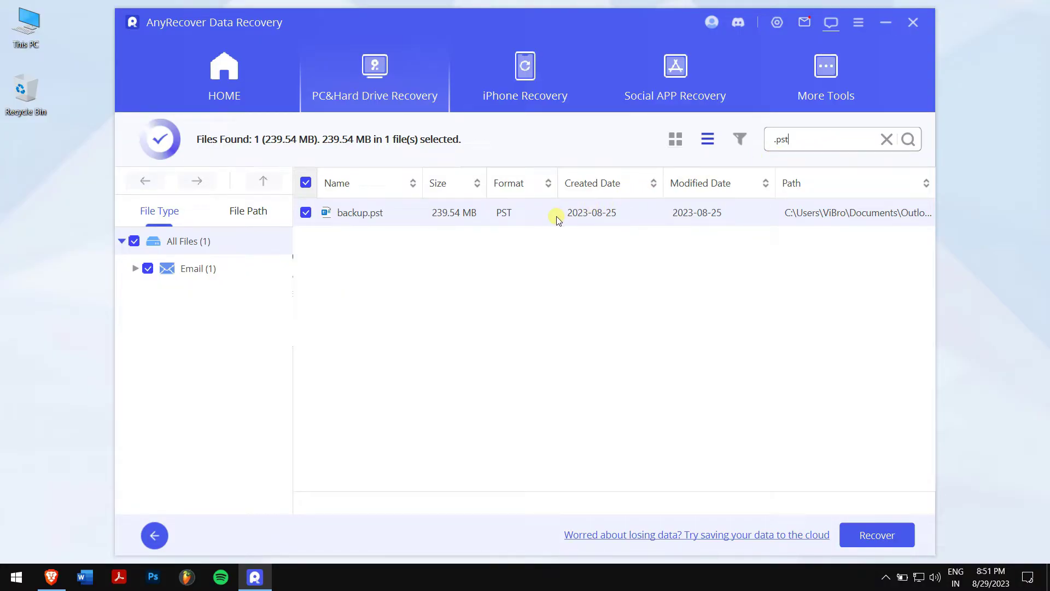
pyautogui.click(676, 139)
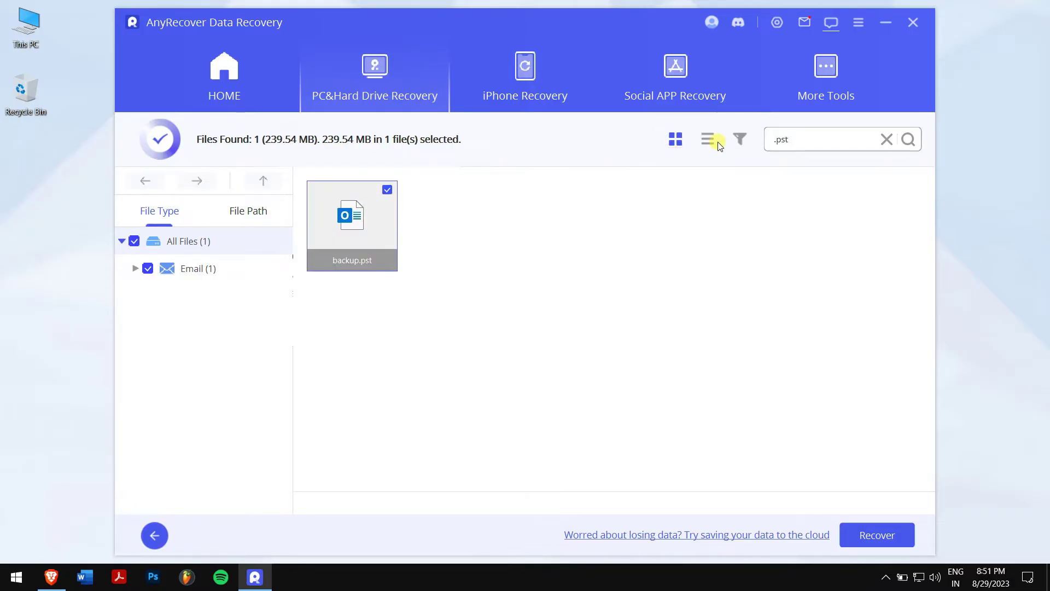
pyautogui.click(738, 141)
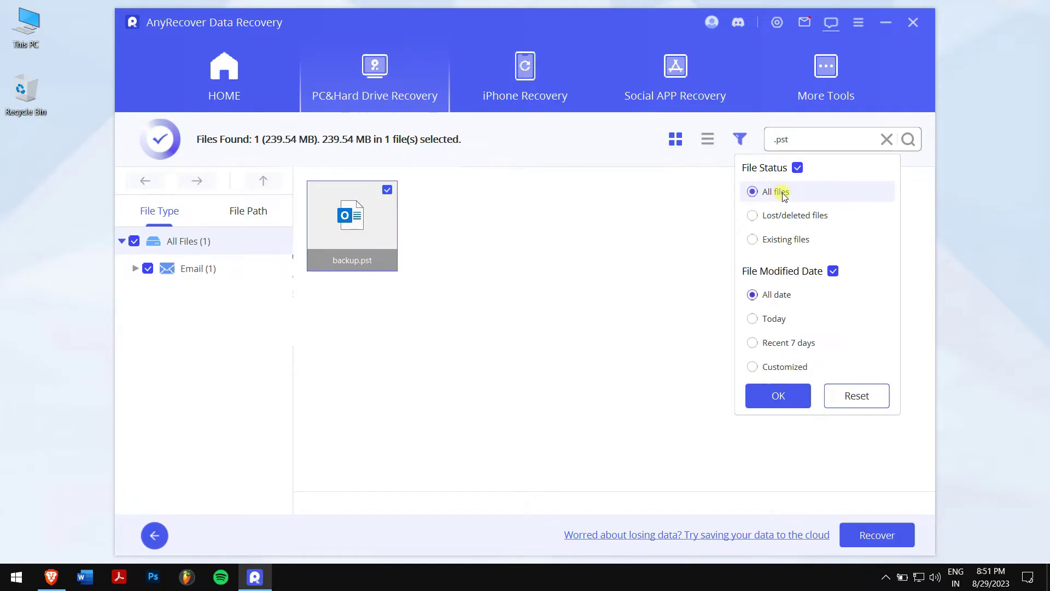
pyautogui.click(780, 394)
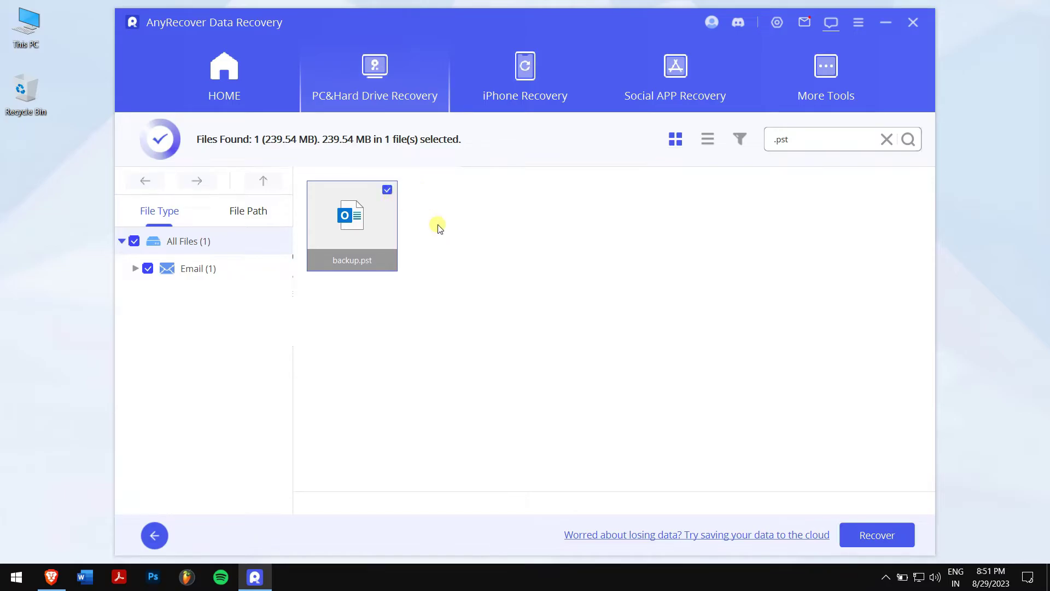
# - Recover backup.pst to Local Disk (D:)
pyautogui.click(884, 527)
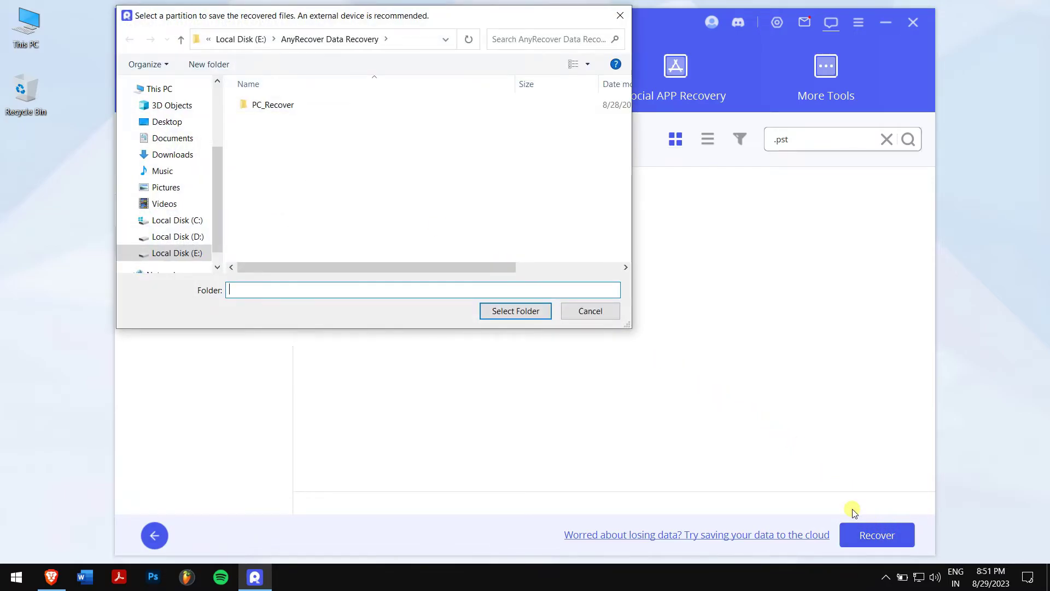
pyautogui.click(176, 237)
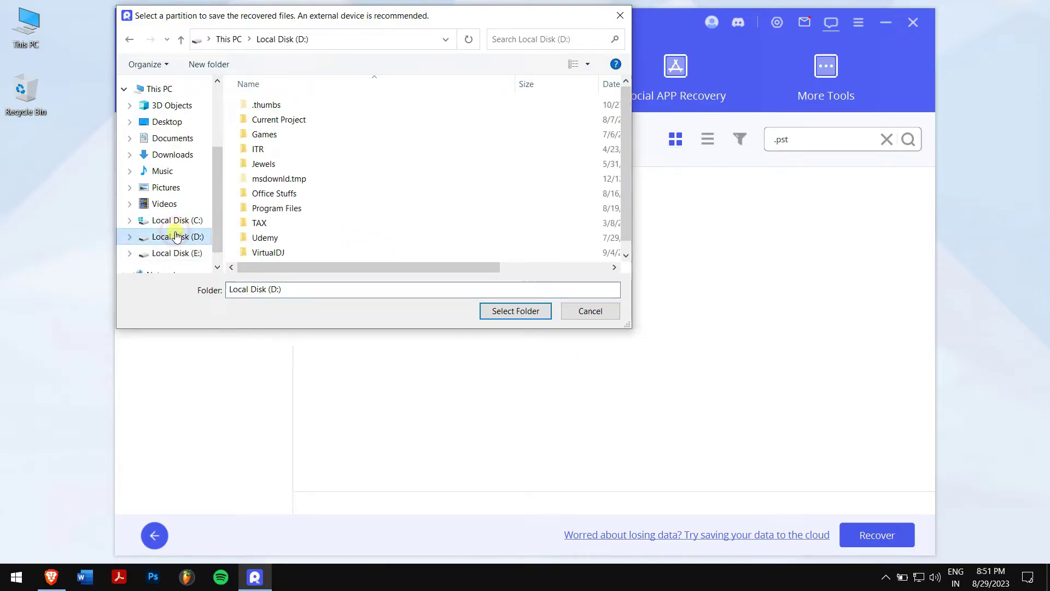
pyautogui.click(532, 316)
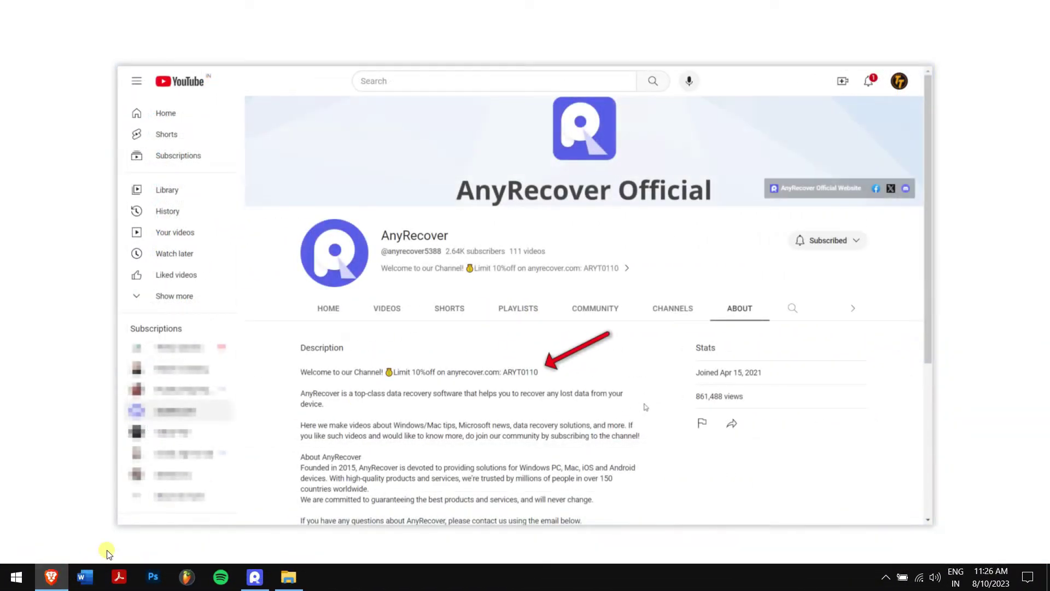
# - Open the AnyRecover buy page and choose BUY NOW on the Perpetual Plan
pyautogui.click(60, 585)
pyautogui.click(888, 63)
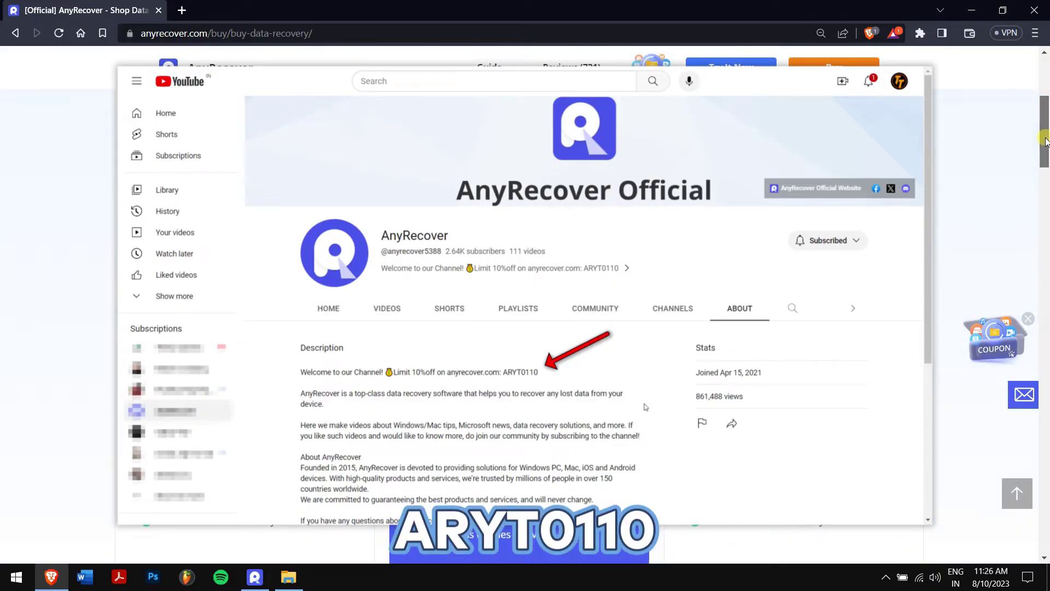
pyautogui.moveTo(1046, 115); pyautogui.dragTo(1046, 136)
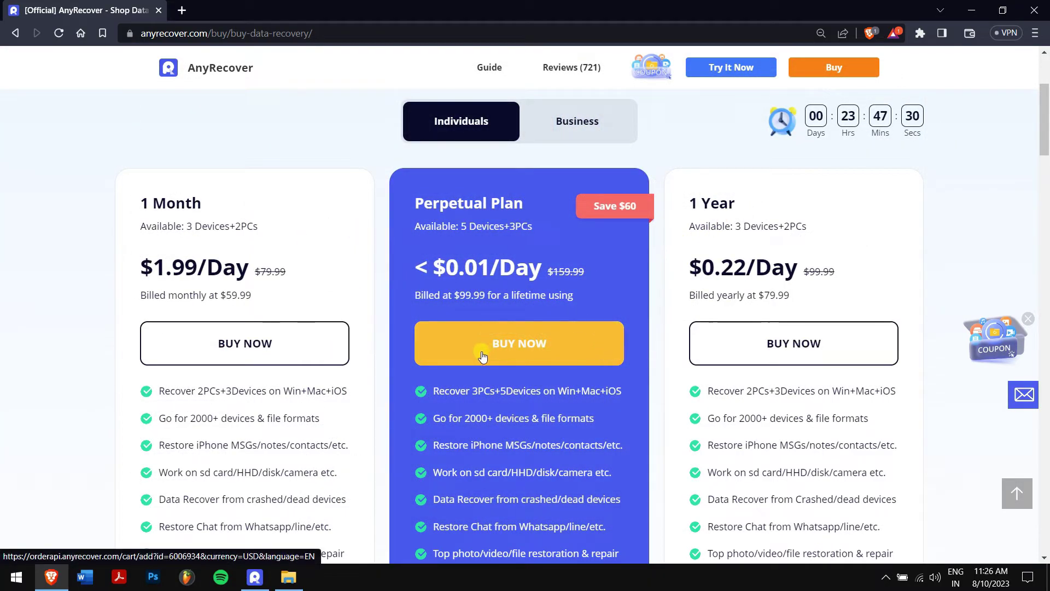
pyautogui.click(482, 354)
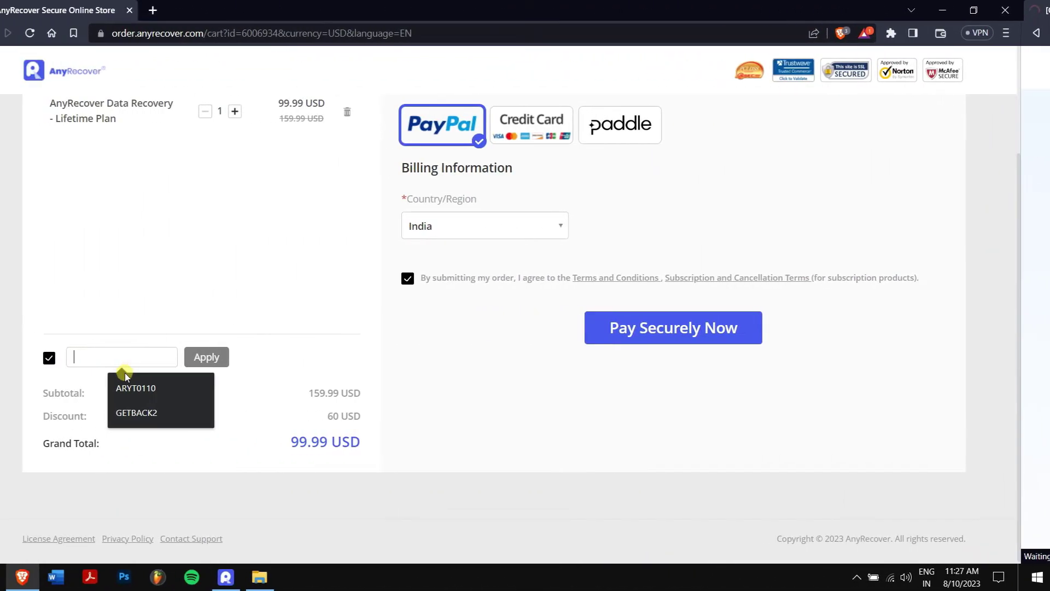
# - Apply coupon ARYT0110 to bring the total to 89.99 USD, then close AnyRecover
pyautogui.click(160, 385)
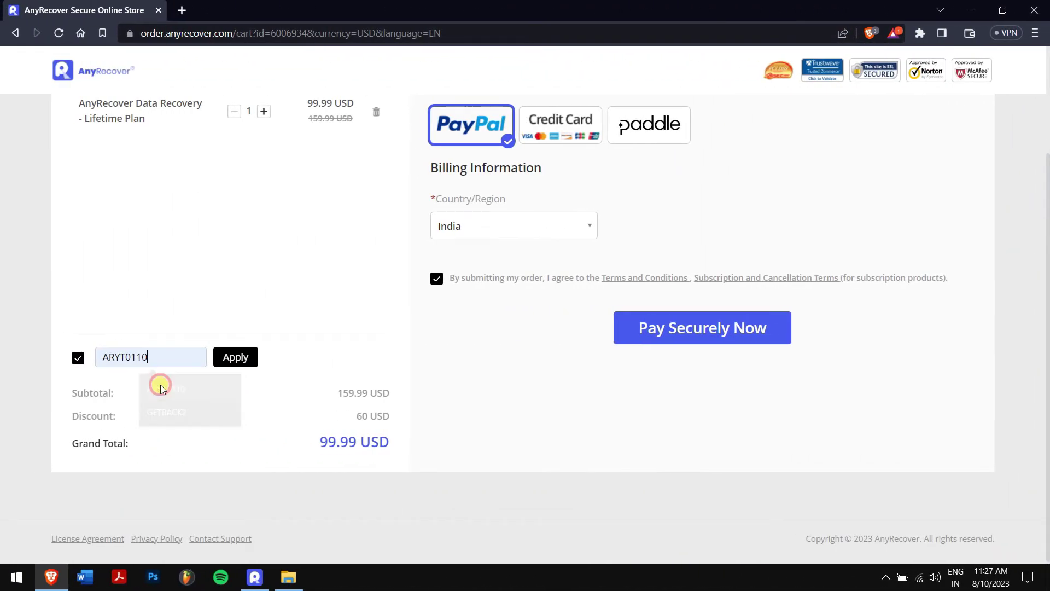
pyautogui.click(236, 361)
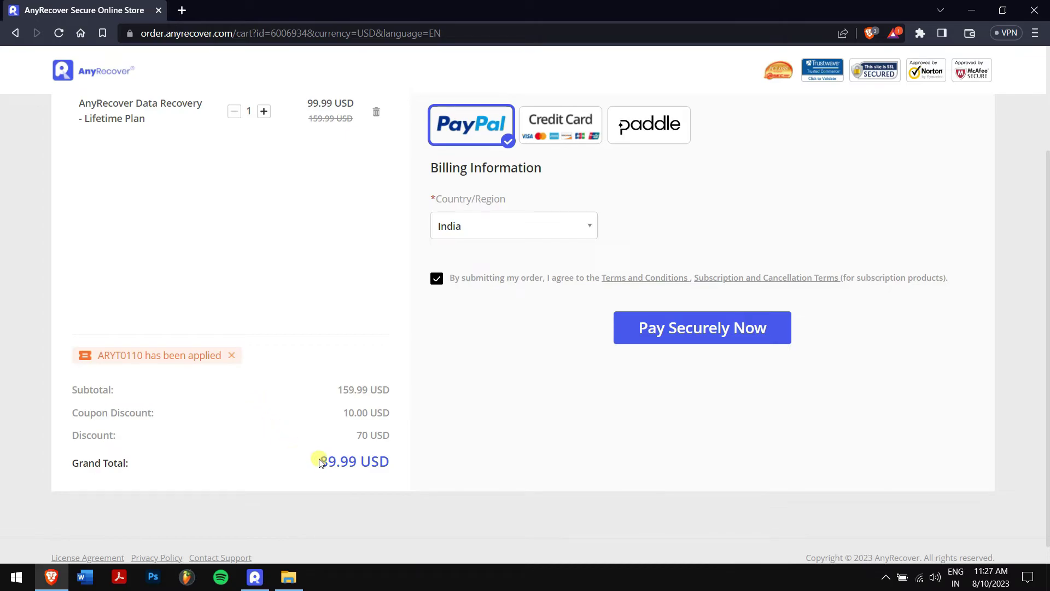
pyautogui.moveTo(320, 461); pyautogui.dragTo(394, 472)
pyautogui.click(469, 427)
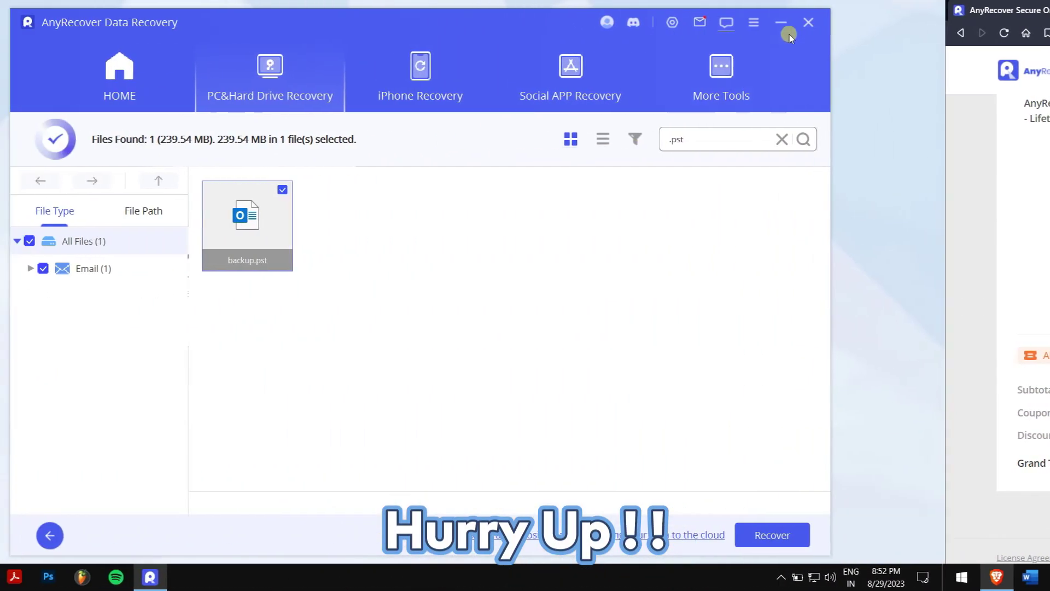
pyautogui.click(809, 22)
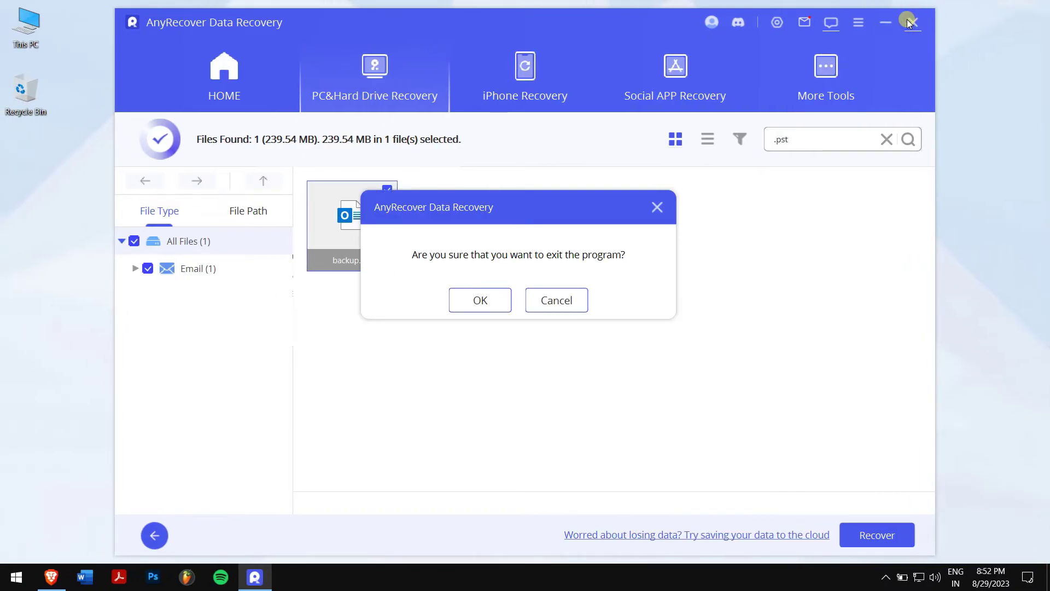
# - Exit AnyRecover and start Outlook's Import/Export wizard from File > Open & Export
pyautogui.click(480, 300)
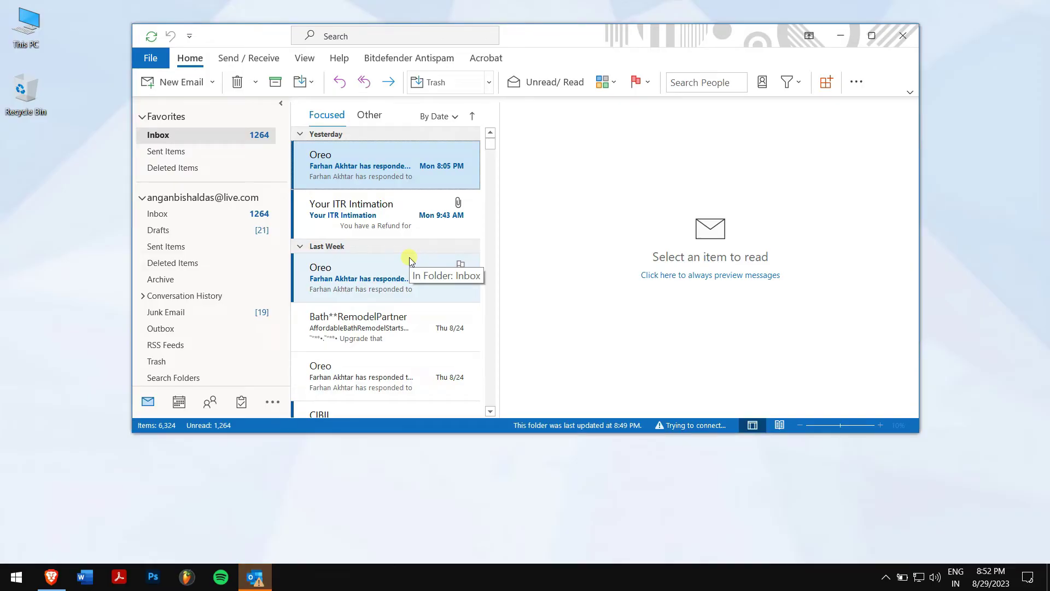
pyautogui.click(148, 58)
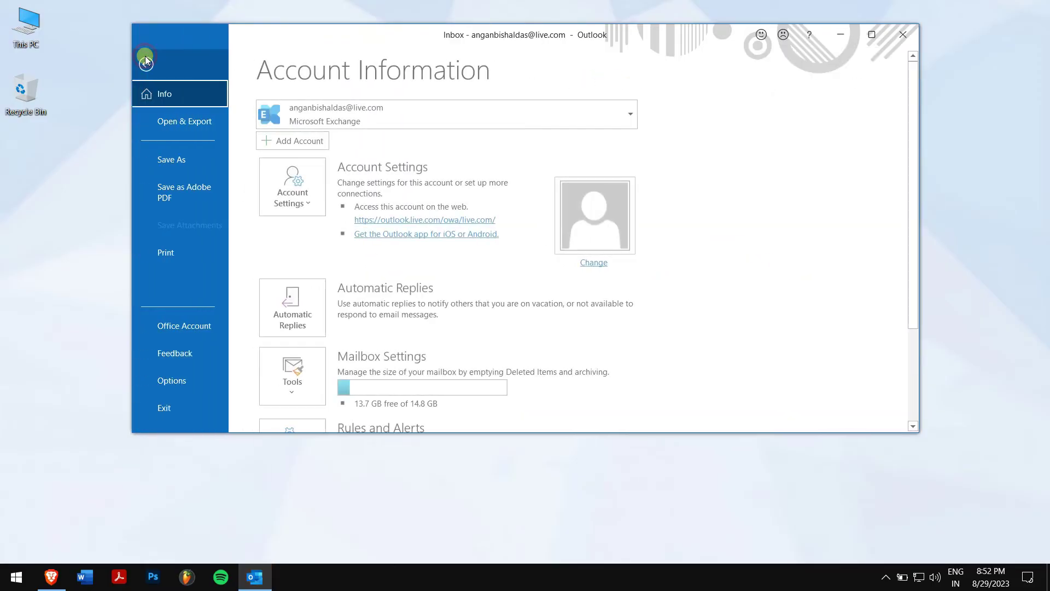
pyautogui.click(192, 131)
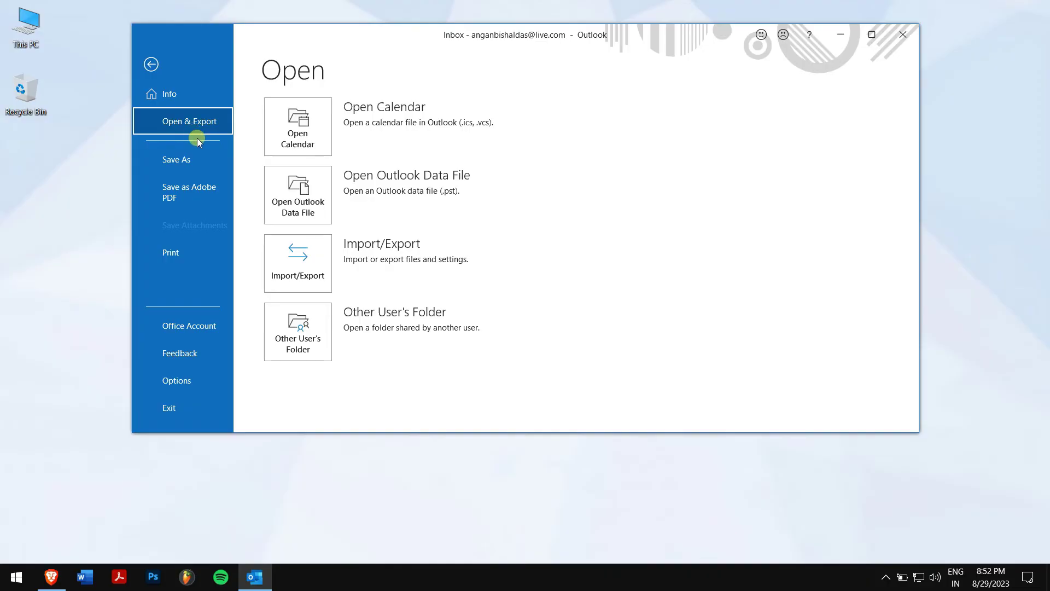
pyautogui.click(308, 278)
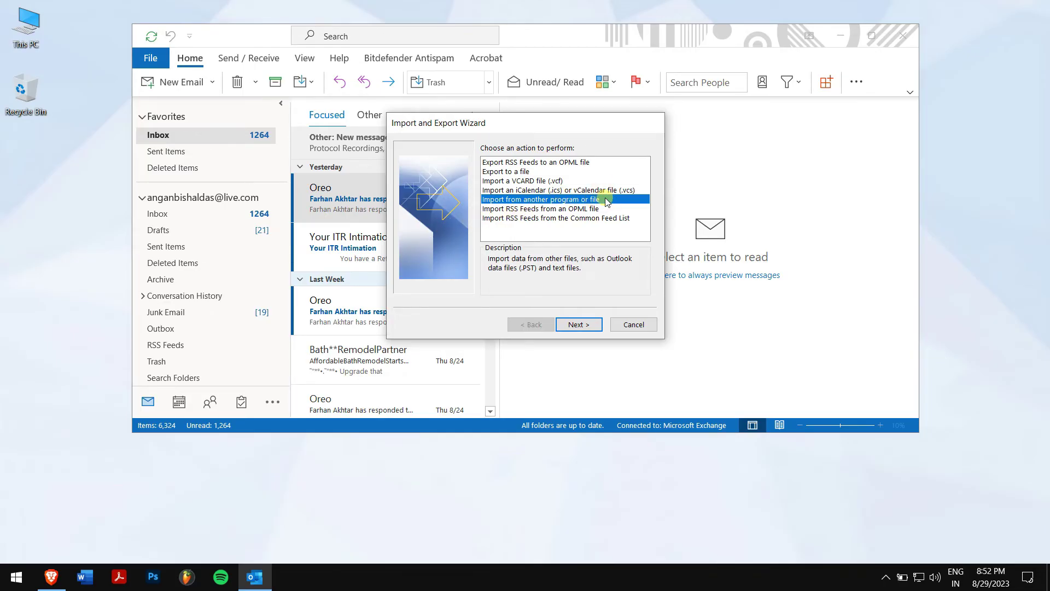
# - Choose to import an Outlook Data File (.pst) and select backup.pst from drive D
pyautogui.click(579, 324)
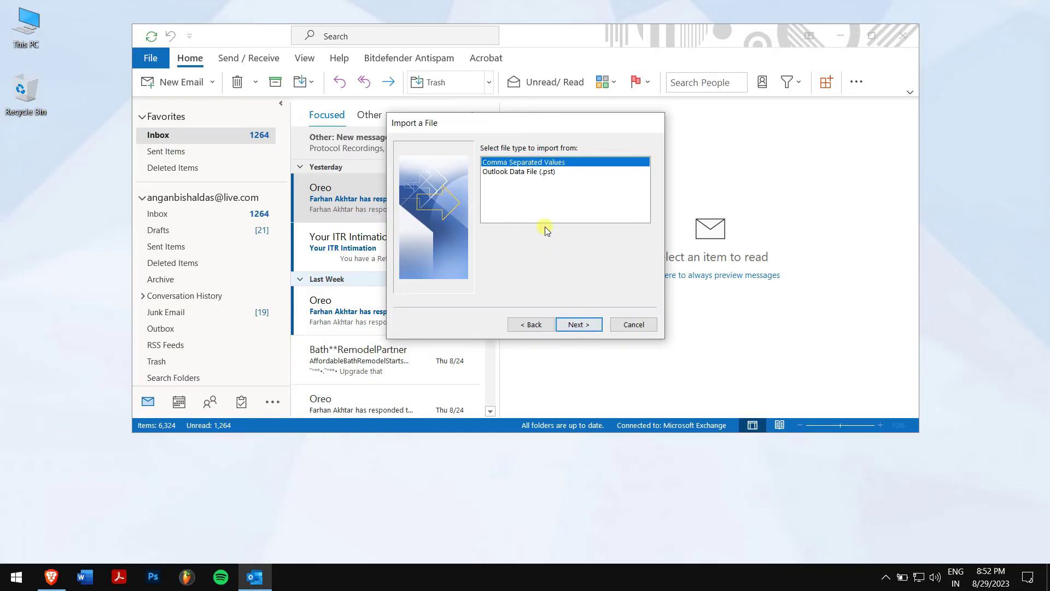
pyautogui.click(518, 172)
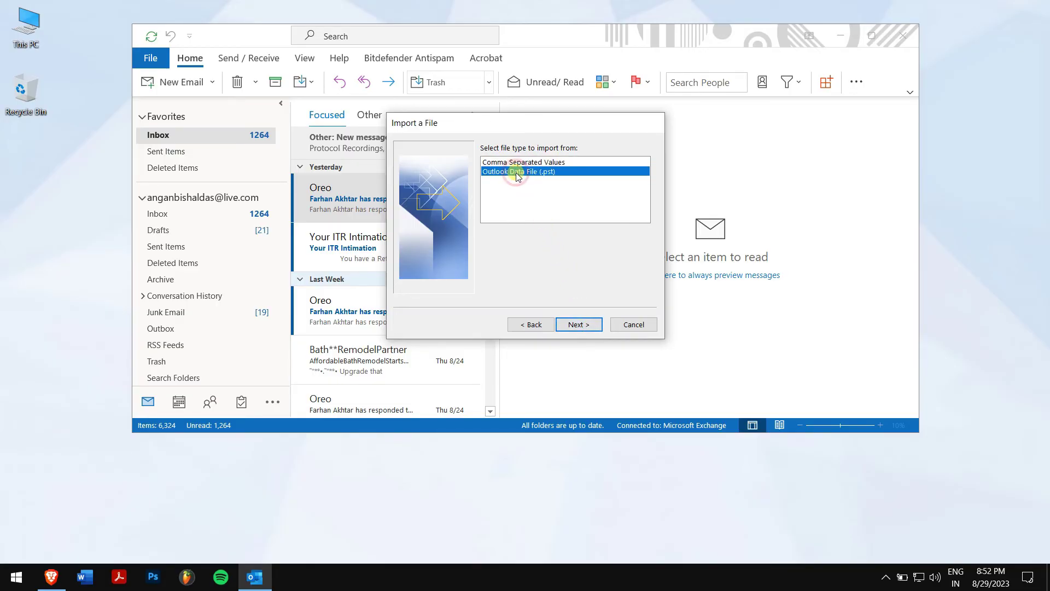
pyautogui.click(585, 325)
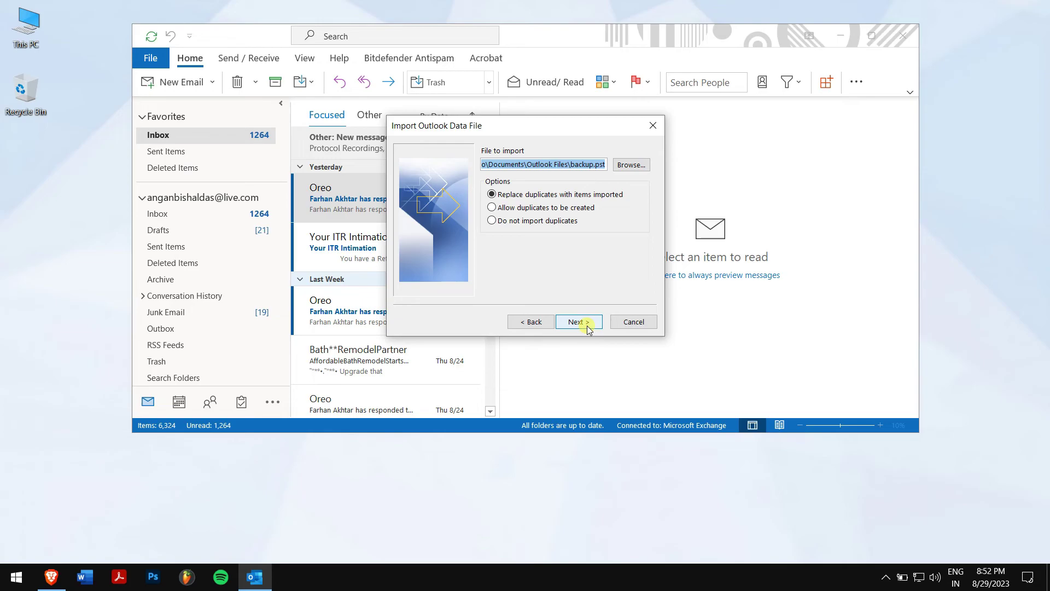
pyautogui.click(630, 165)
pyautogui.click(585, 236)
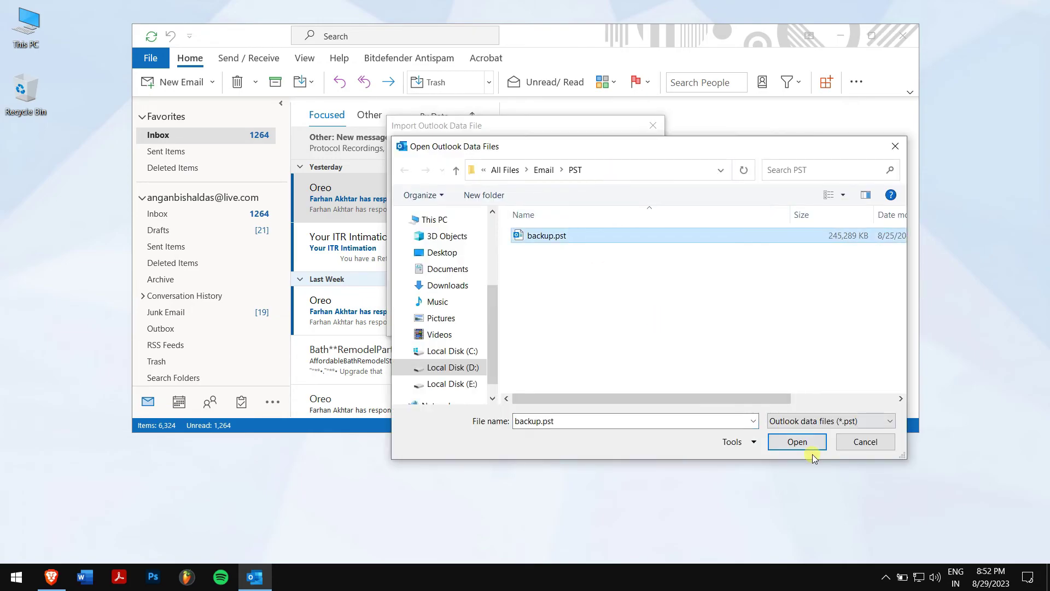
pyautogui.click(805, 444)
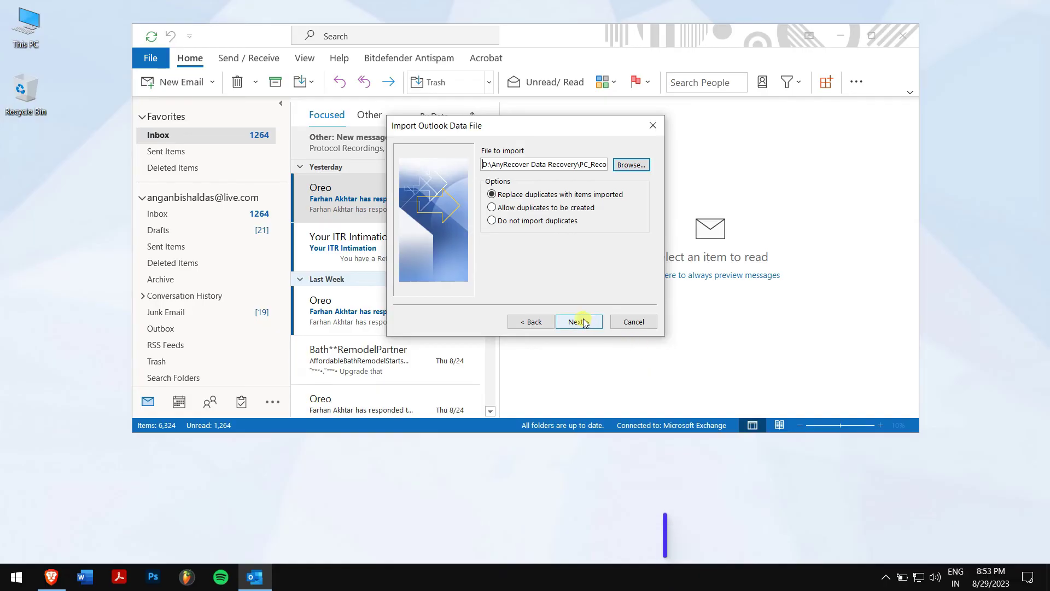
# - Enter the data file's password and finish importing backup.pst into the mailbox
pyautogui.click(581, 322)
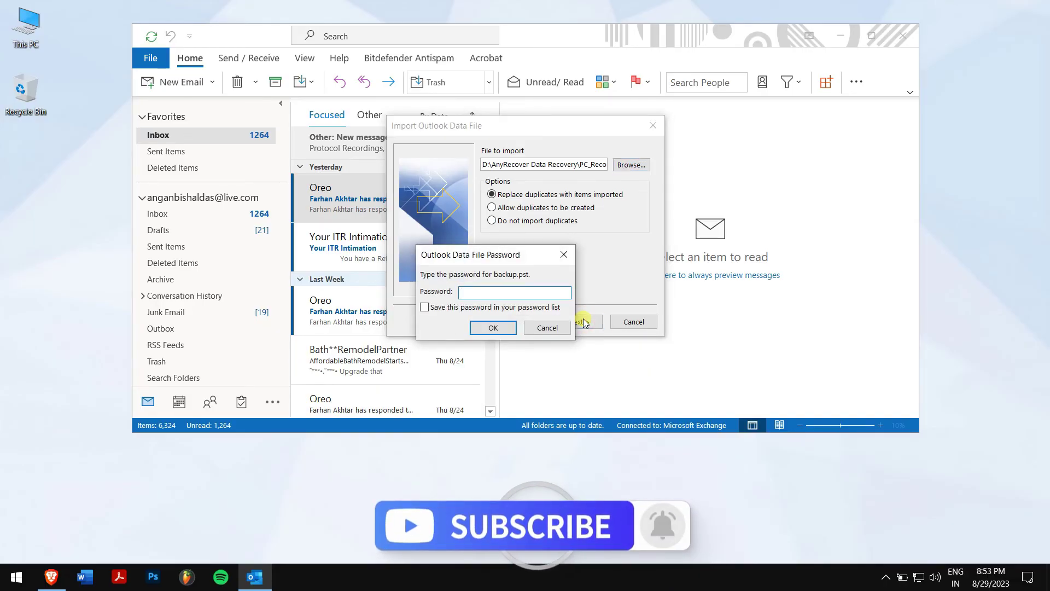
pyautogui.write('*****')
pyautogui.click(493, 327)
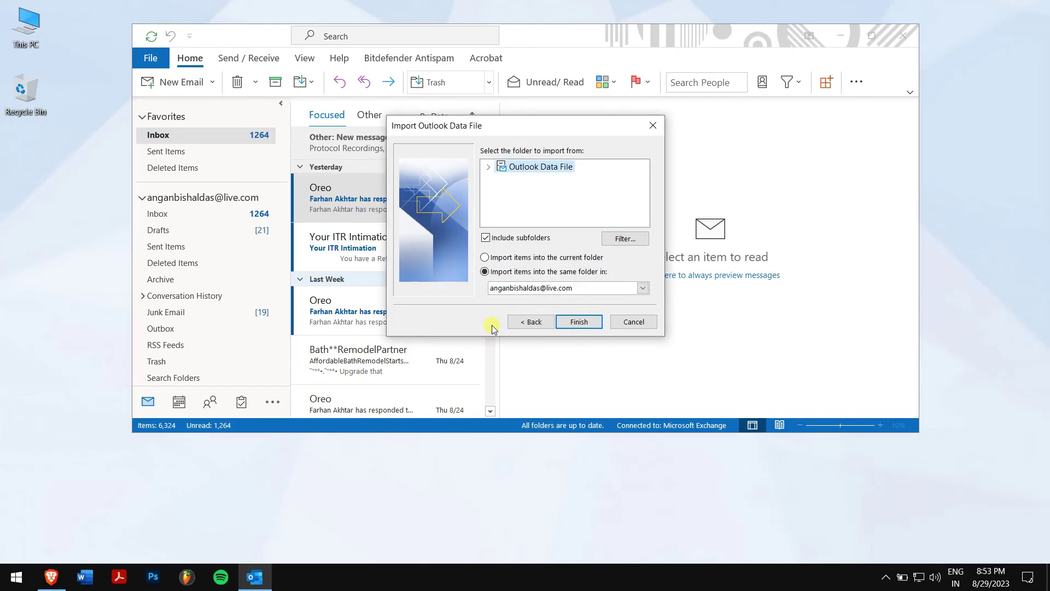
pyautogui.click(577, 321)
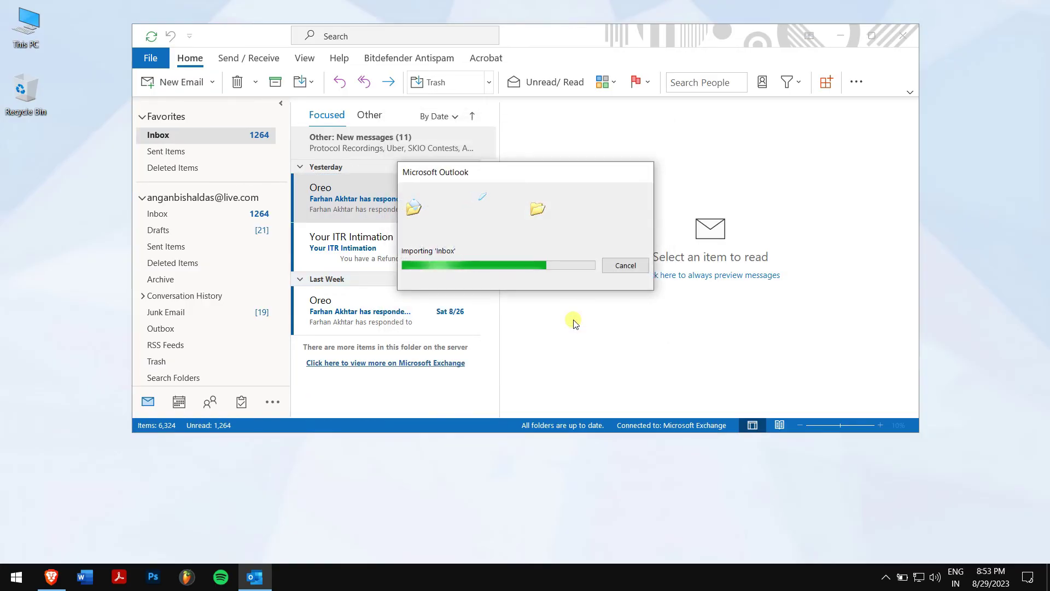